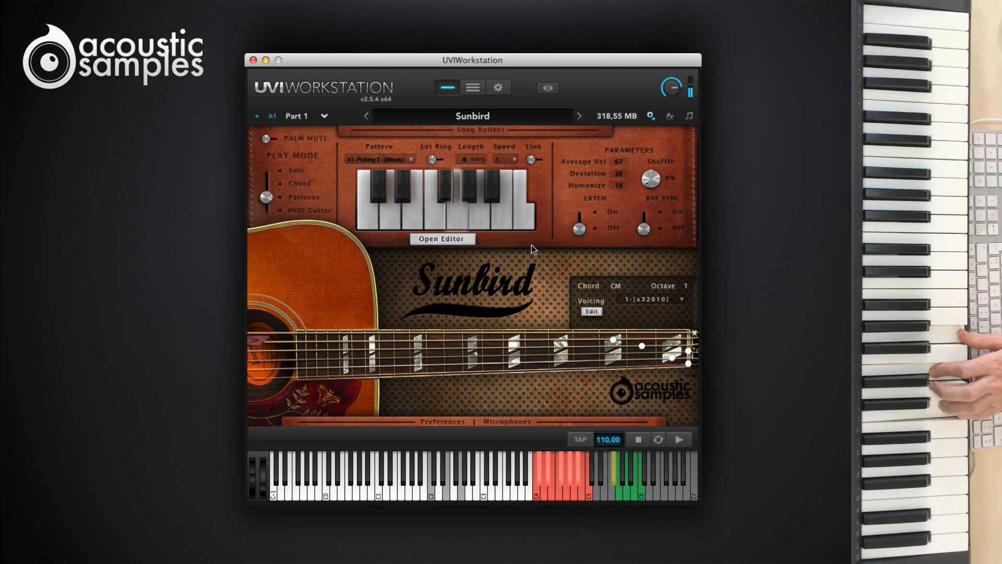
# - Assign the Gipsy 4 pattern to the first key of the pattern keyboard
pyautogui.click(368, 211)
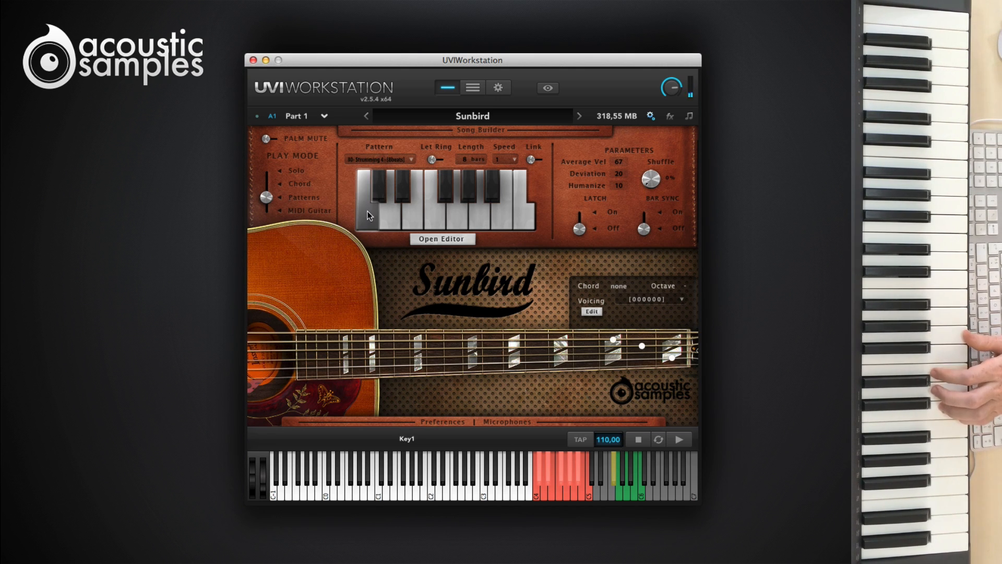
pyautogui.click(375, 158)
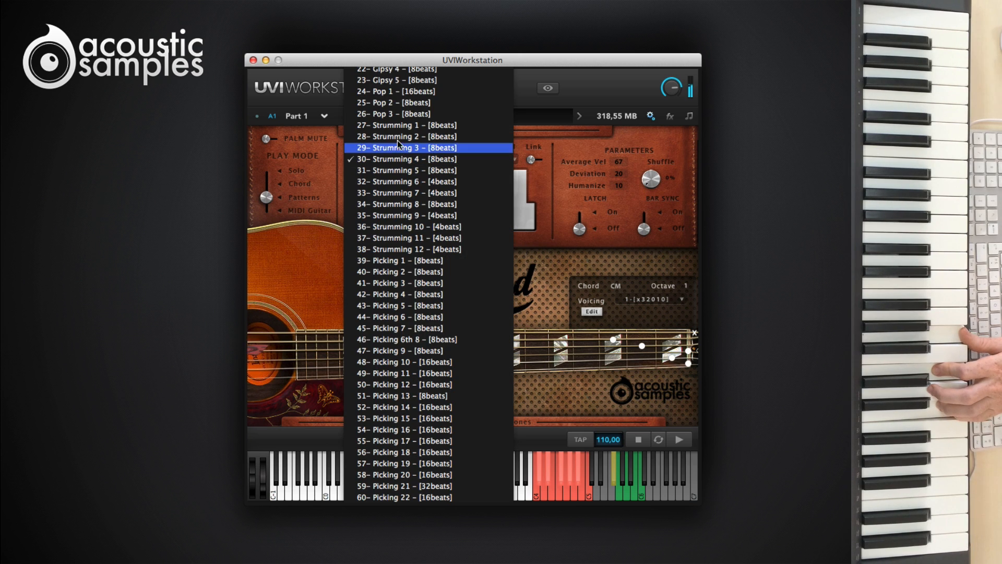
pyautogui.click(401, 78)
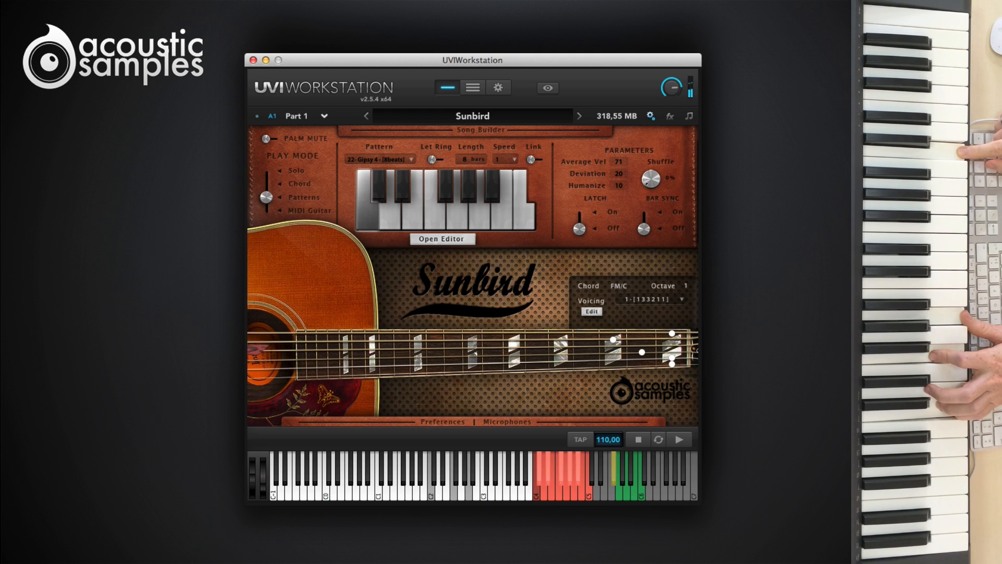
# - Replace the first pattern key's assignment with a 16-beat Picking pattern
pyautogui.click(377, 159)
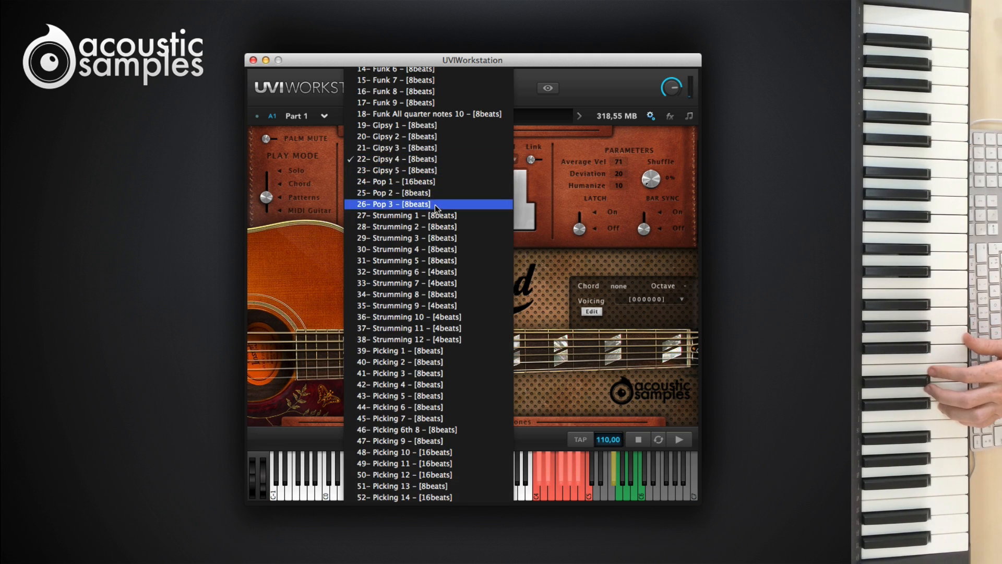
pyautogui.scroll(-3, 396, 214)
pyautogui.click(423, 447)
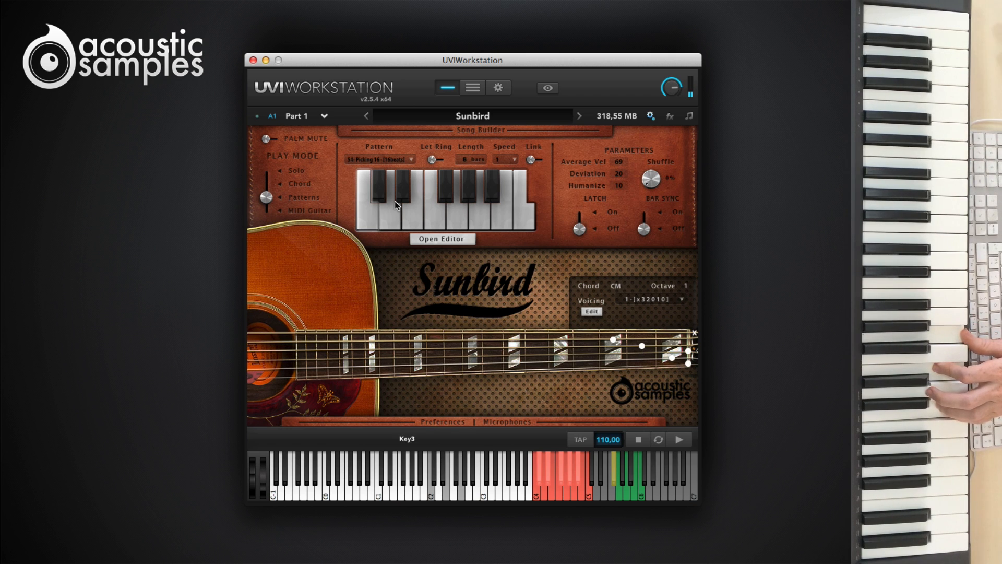
pyautogui.click(362, 157)
pyautogui.click(397, 182)
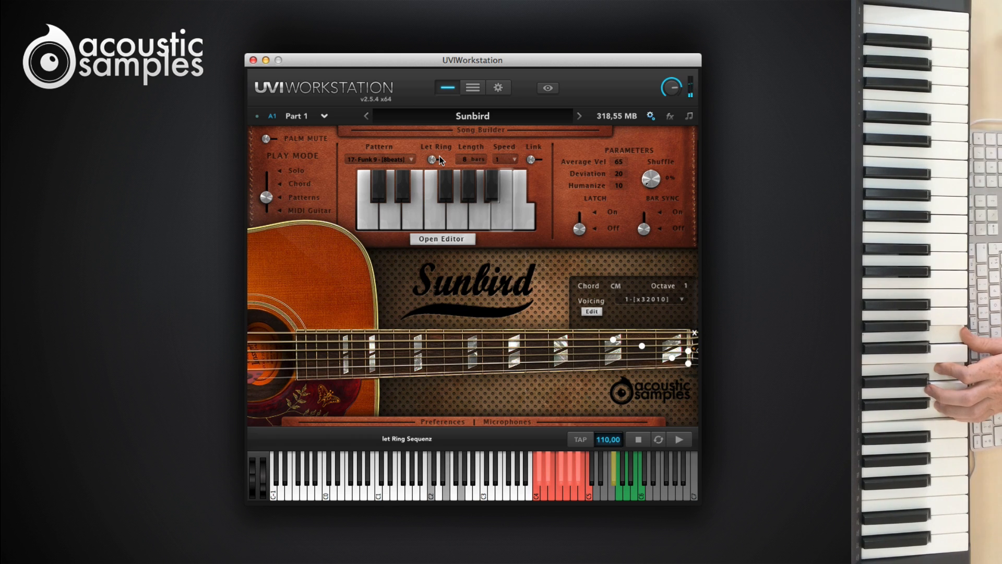
# - Turn Let Ring on for the Funk 9 pattern and switch it back off
pyautogui.moveTo(434, 158); pyautogui.dragTo(442, 161)
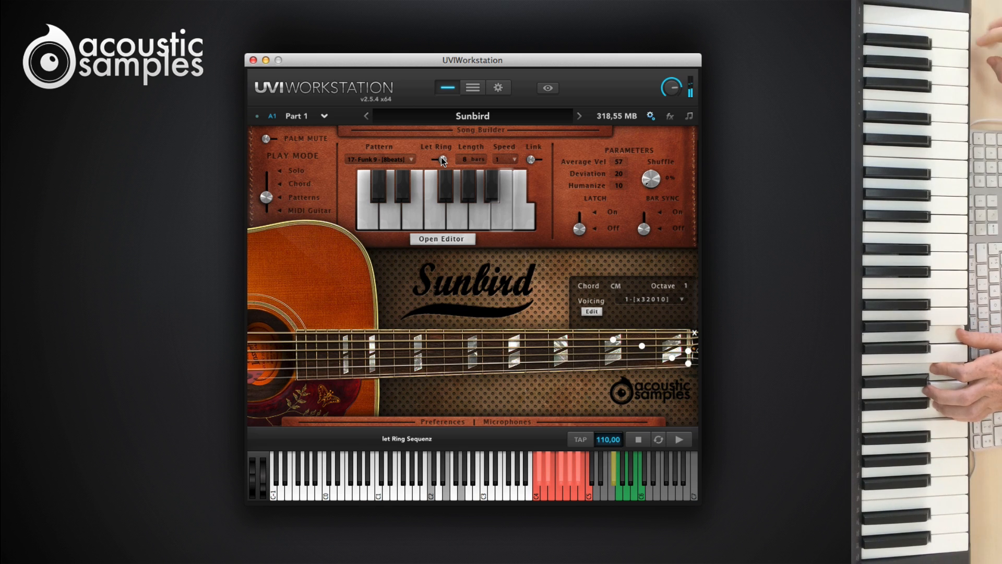
pyautogui.click(441, 159)
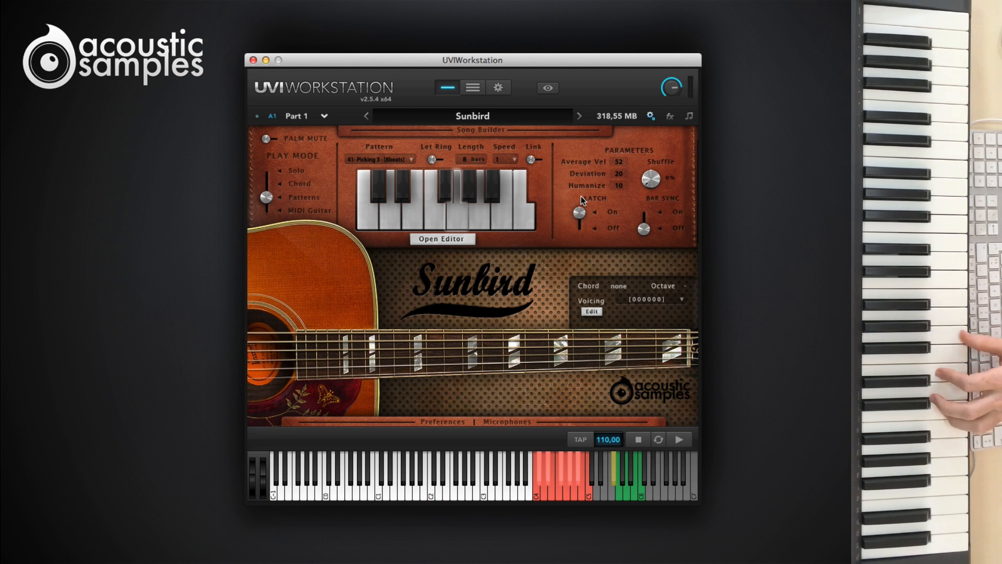
# - Try the Picking 3 pattern at speeds x2 and /2, and return its speed to 1
pyautogui.click(504, 159)
pyautogui.click(506, 186)
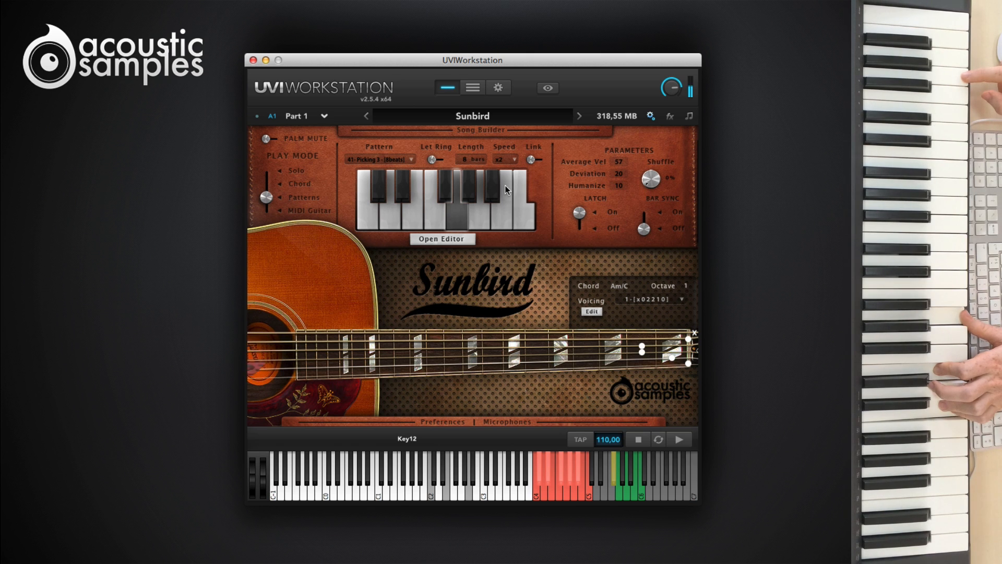
pyautogui.click(504, 159)
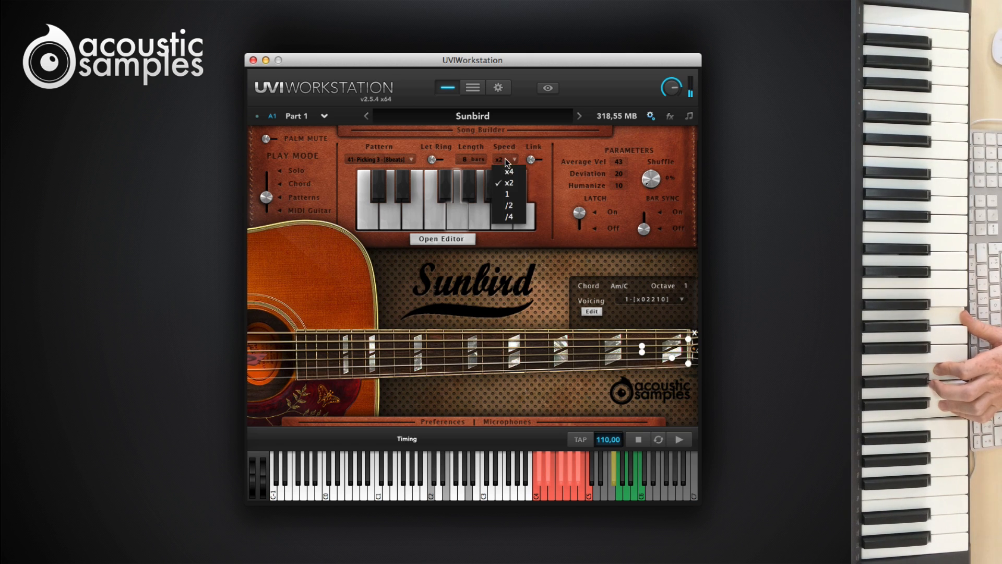
pyautogui.click(522, 203)
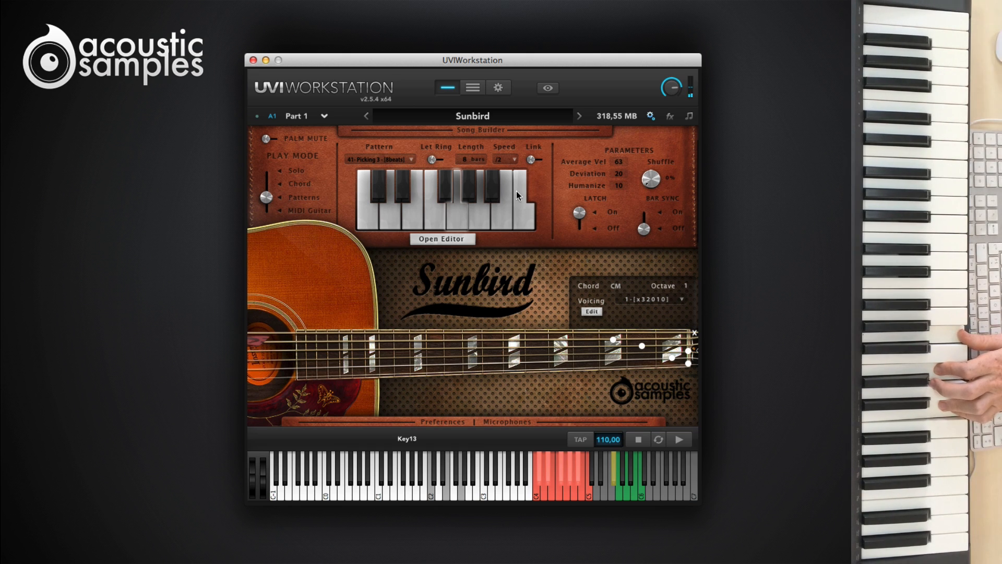
pyautogui.click(504, 159)
pyautogui.click(509, 195)
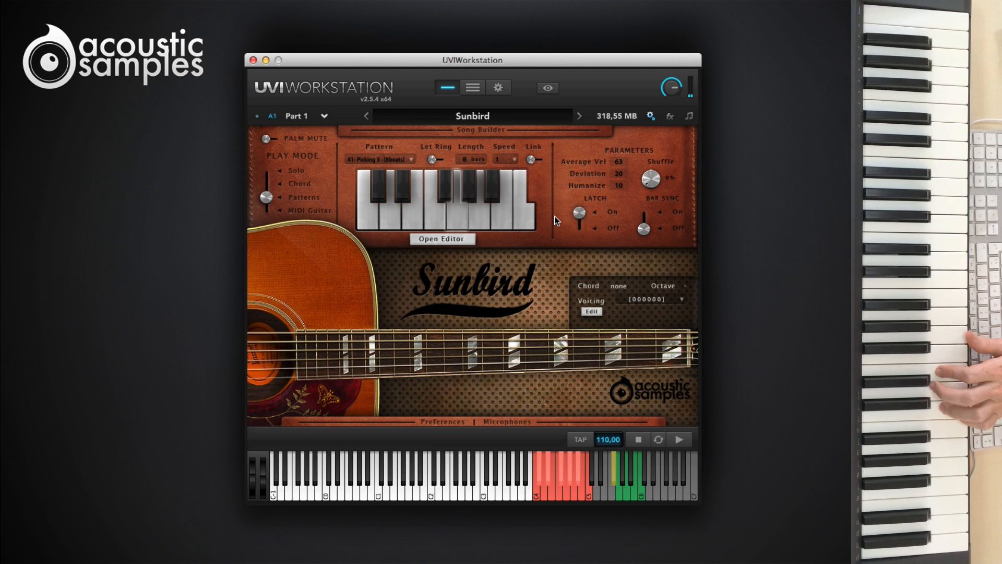
# - Turn Latch off, and switch Bar Sync on and back off
pyautogui.click(578, 214)
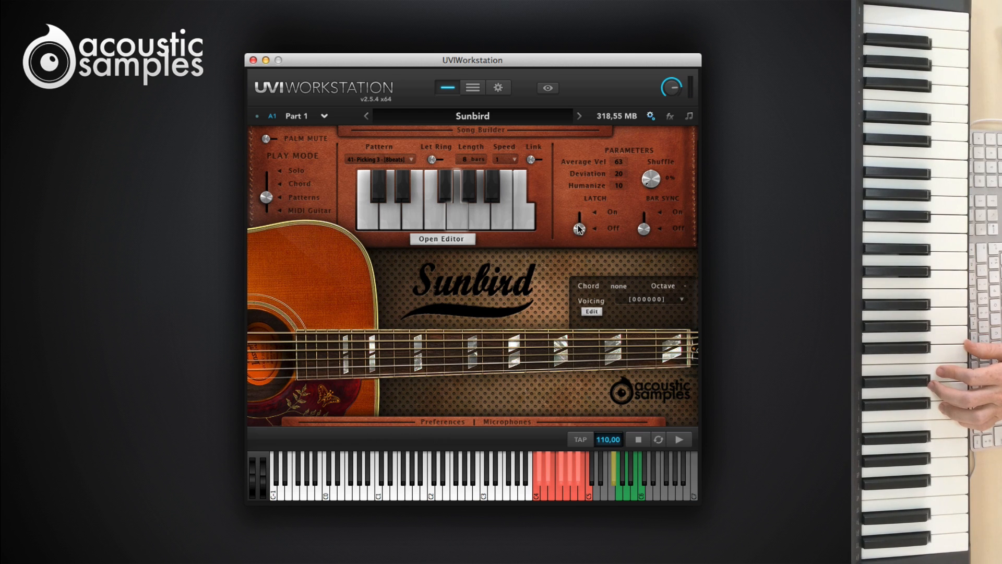
pyautogui.click(645, 227)
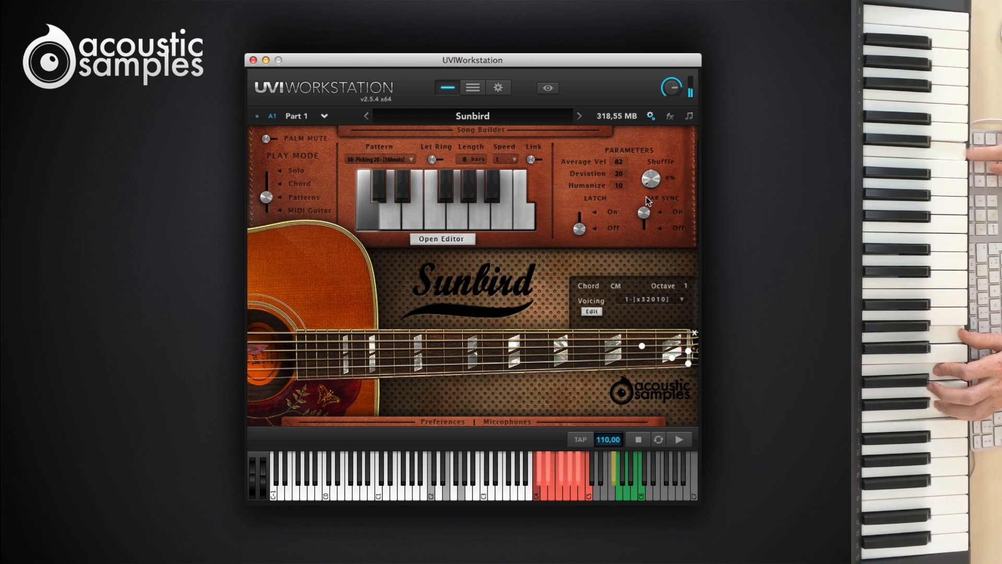
pyautogui.click(644, 214)
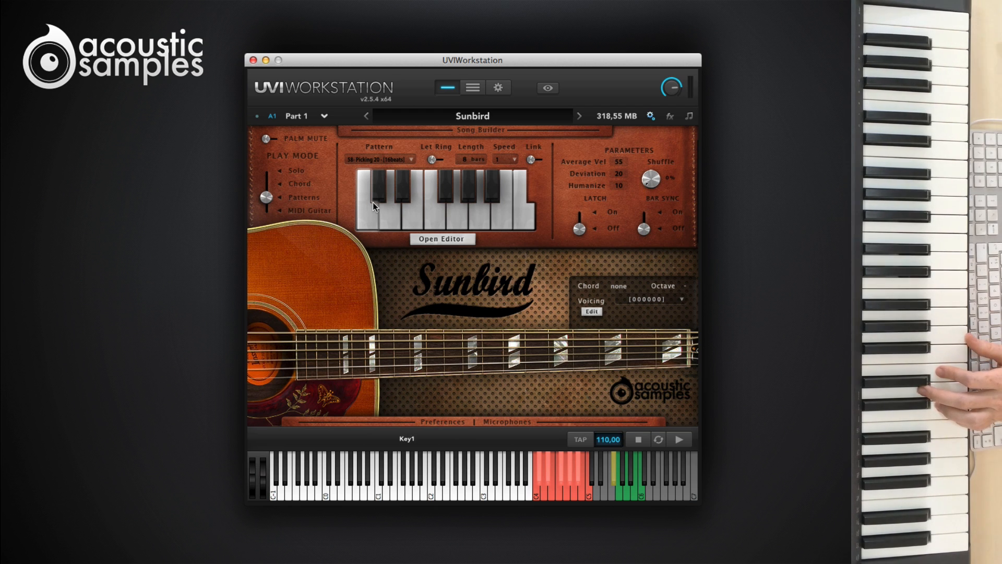
# - Open the pattern editor and add full six-string strums on steps 1, 3, 5, 7, 9, 10, 13, 14, 15 and 16
pyautogui.click(435, 240)
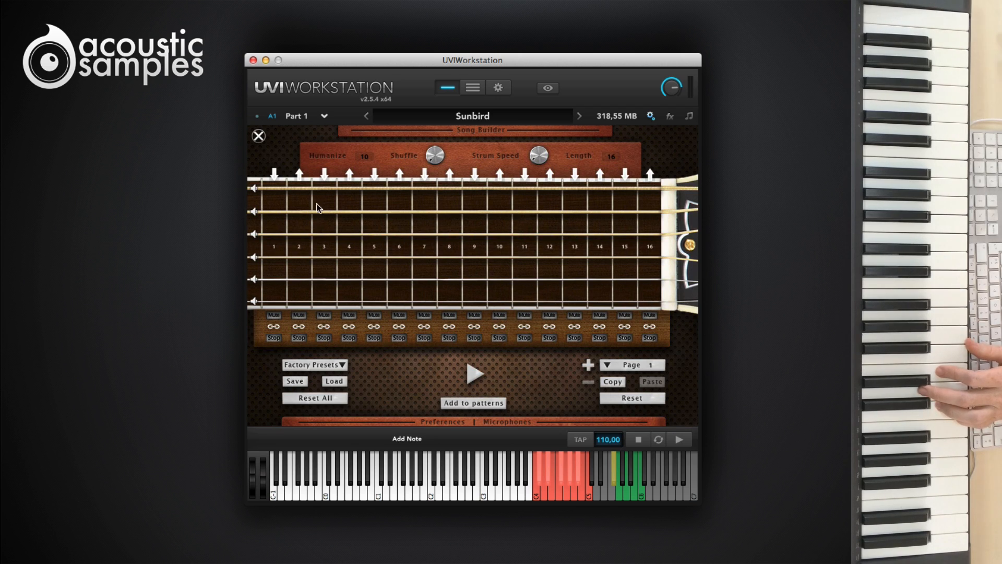
pyautogui.click(273, 186)
pyautogui.click(322, 189)
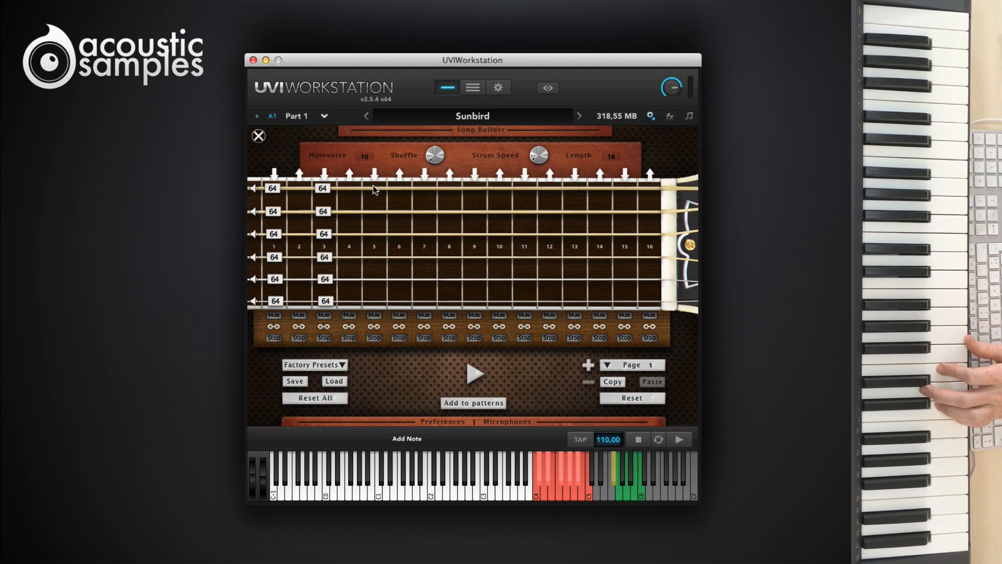
pyautogui.click(374, 189)
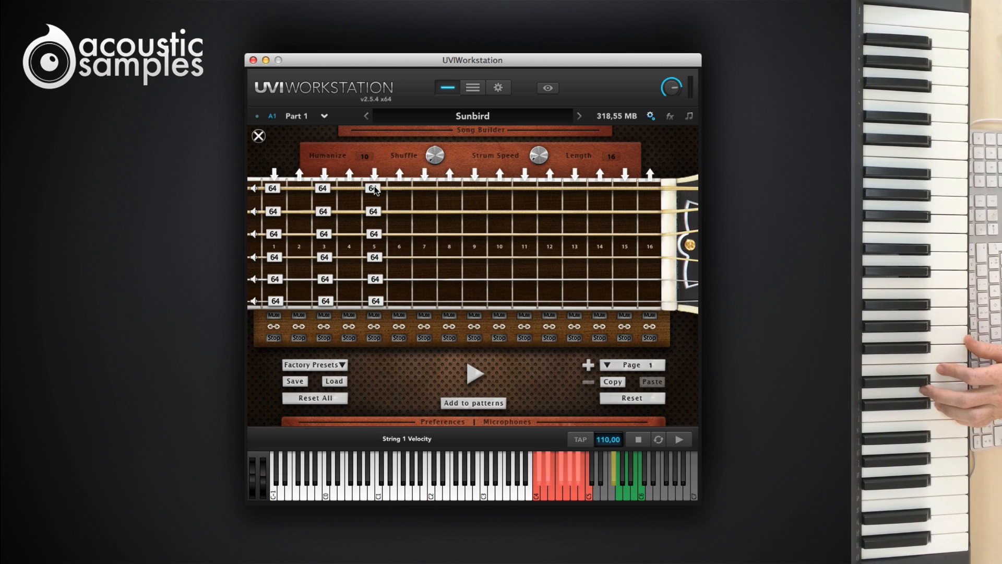
pyautogui.click(424, 189)
pyautogui.click(474, 188)
pyautogui.click(500, 189)
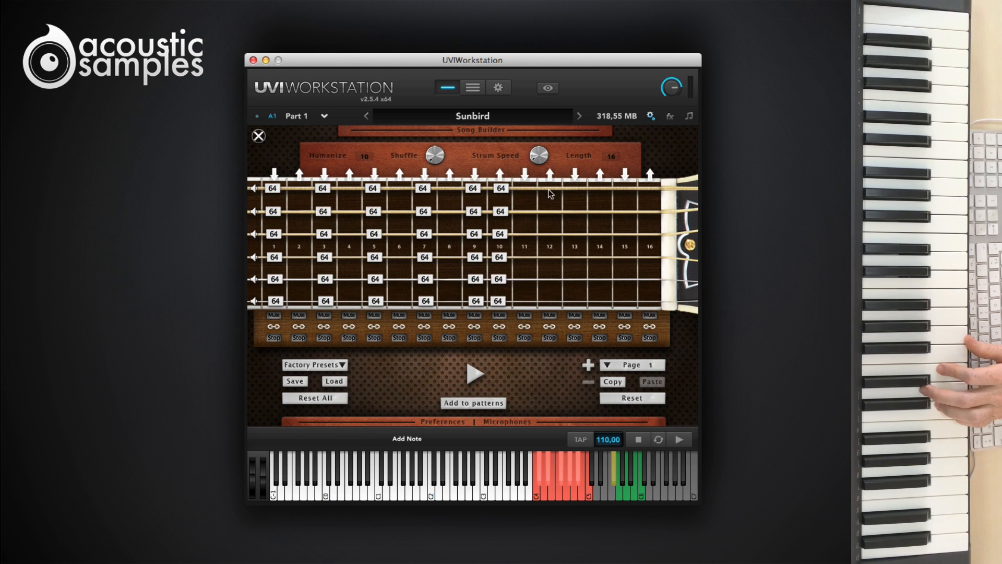
pyautogui.click(575, 188)
pyautogui.click(600, 188)
pyautogui.click(624, 188)
pyautogui.click(650, 188)
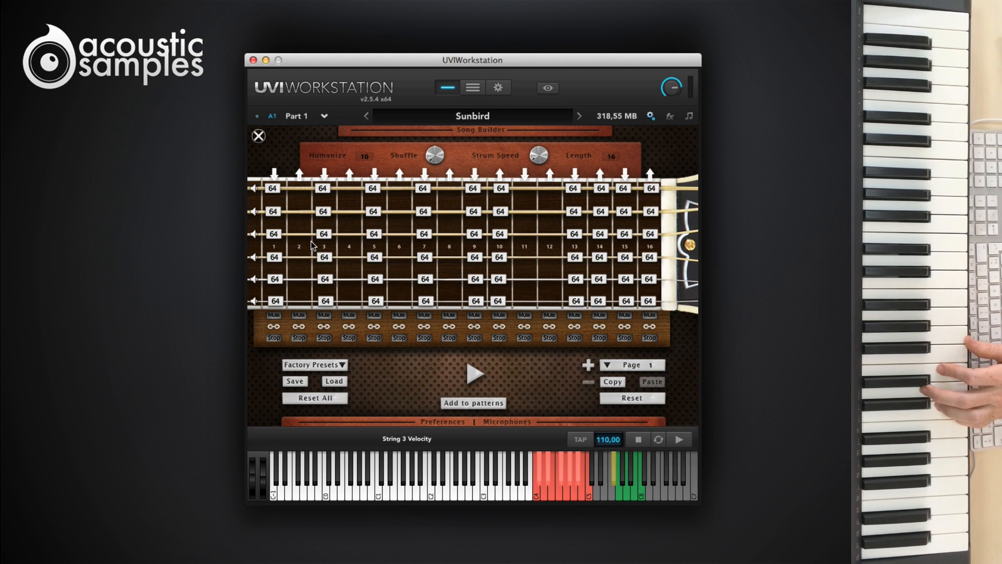
# - Replace the strums on steps 7 and 9 with strums on steps 8 and 11, and test the pattern
pyautogui.click(424, 188)
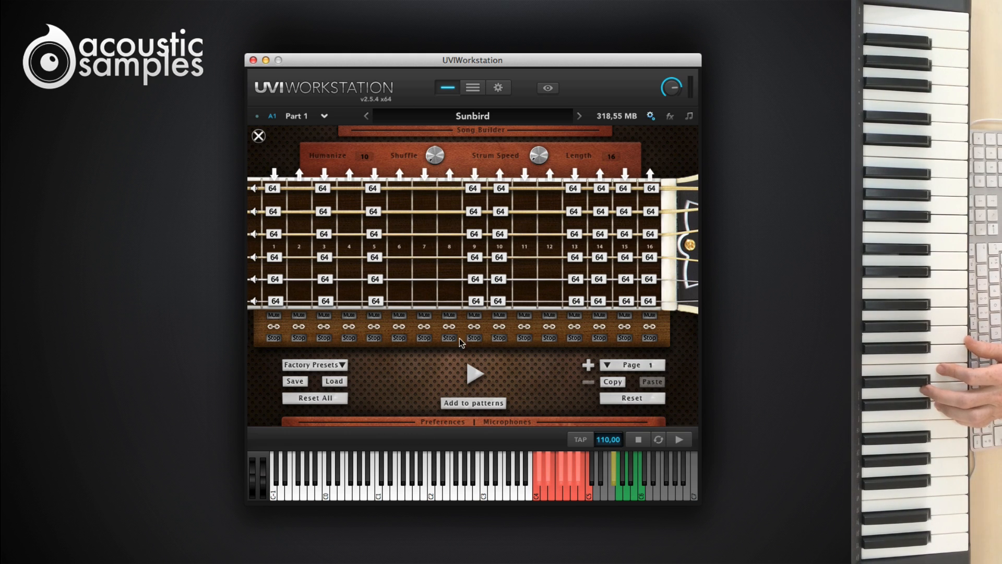
pyautogui.click(450, 188)
pyautogui.click(473, 189)
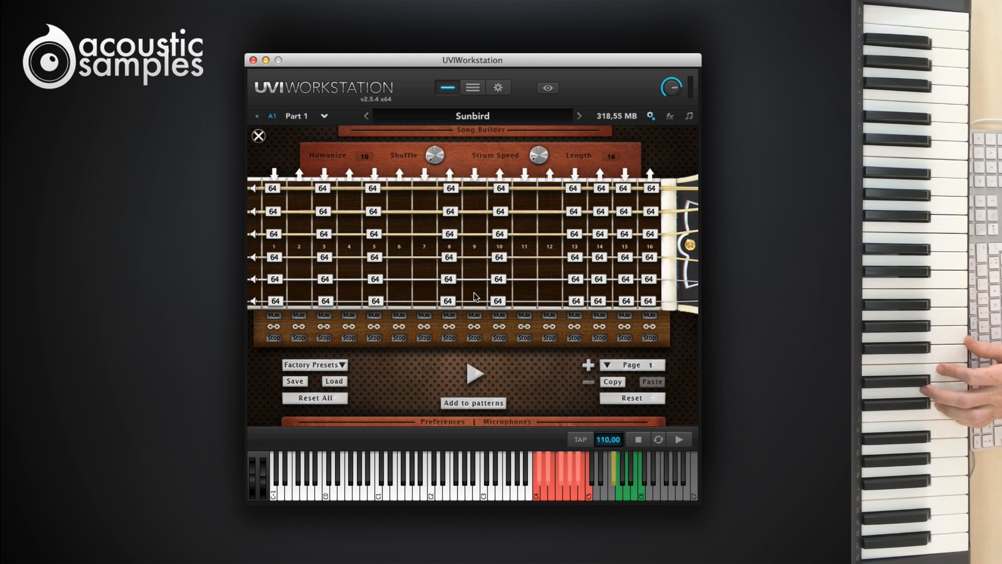
pyautogui.click(524, 189)
pyautogui.click(476, 375)
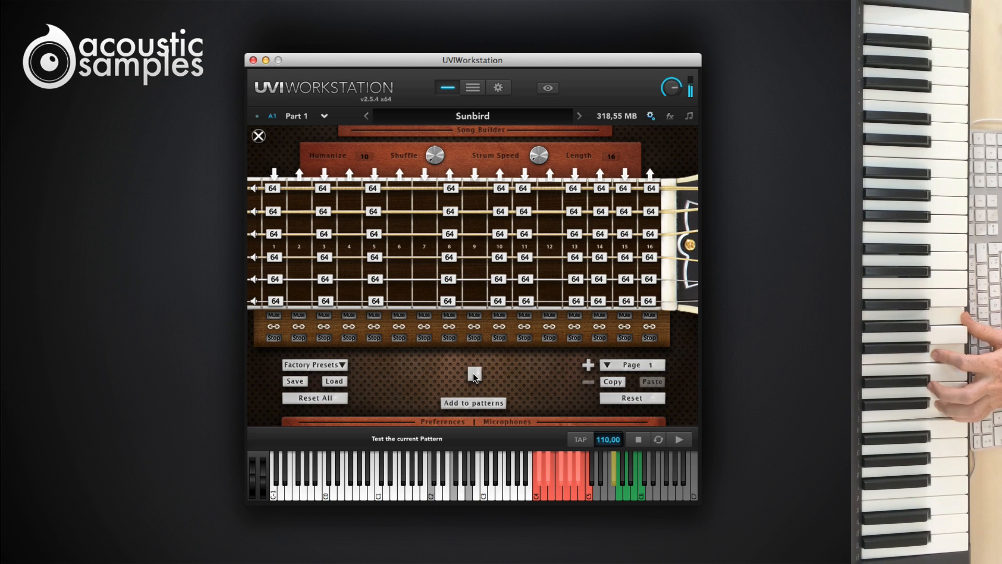
pyautogui.click(473, 374)
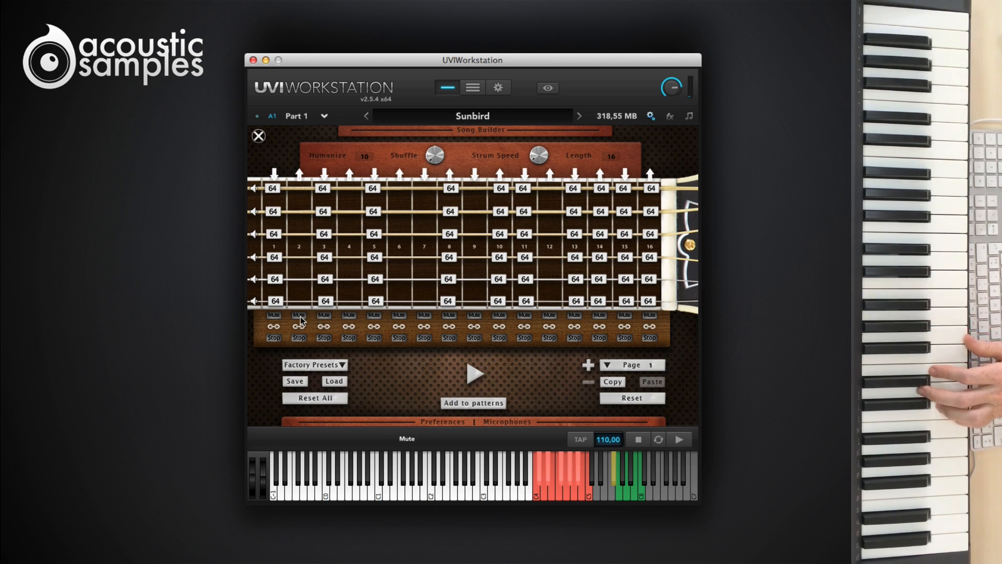
# - Unlink the strings on steps 1, 3 and 5, and remove the notes on strings 3 to 6 from step 1
pyautogui.click(273, 326)
pyautogui.click(324, 327)
pyautogui.click(373, 325)
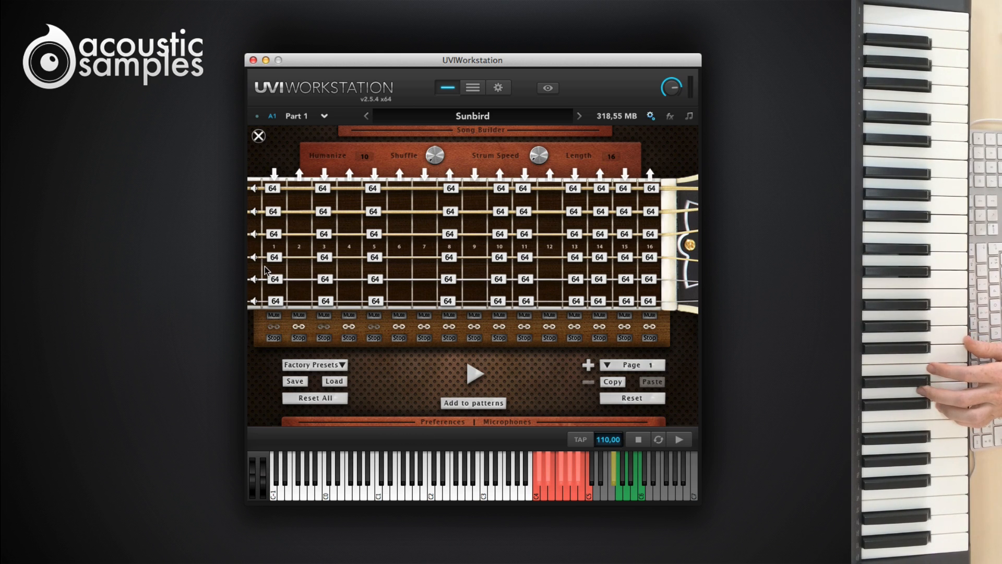
pyautogui.click(274, 234)
pyautogui.click(274, 257)
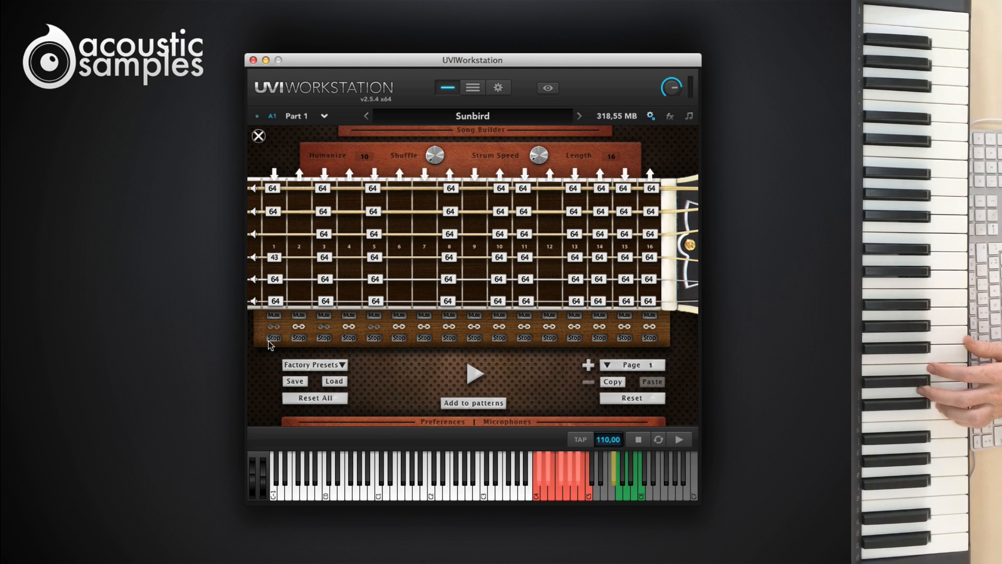
pyautogui.click(274, 279)
pyautogui.click(275, 302)
# - Remove the notes on strings 4 to 6 from step 3 and on strings 1 and 2 from step 5
pyautogui.click(324, 257)
pyautogui.click(325, 279)
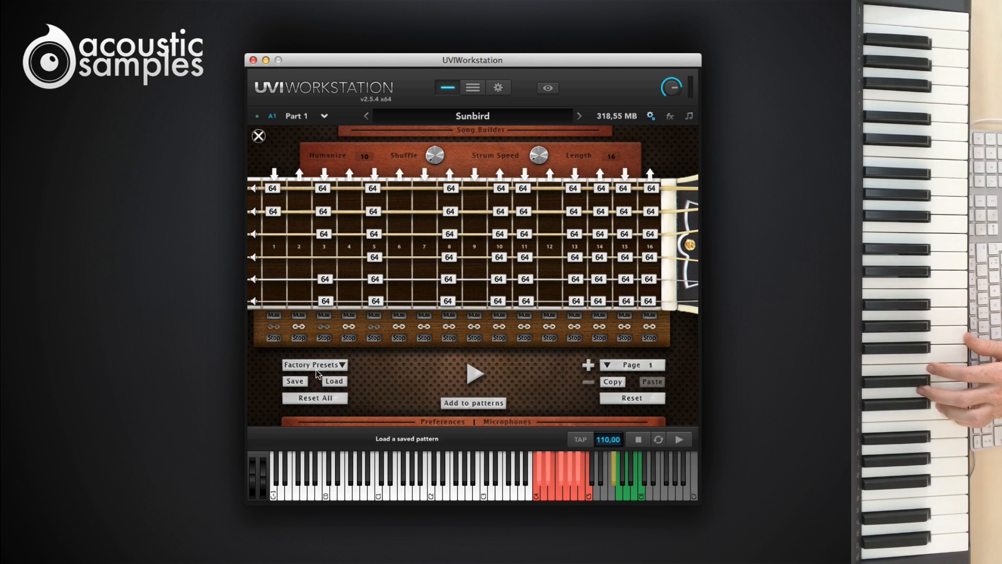
pyautogui.click(327, 302)
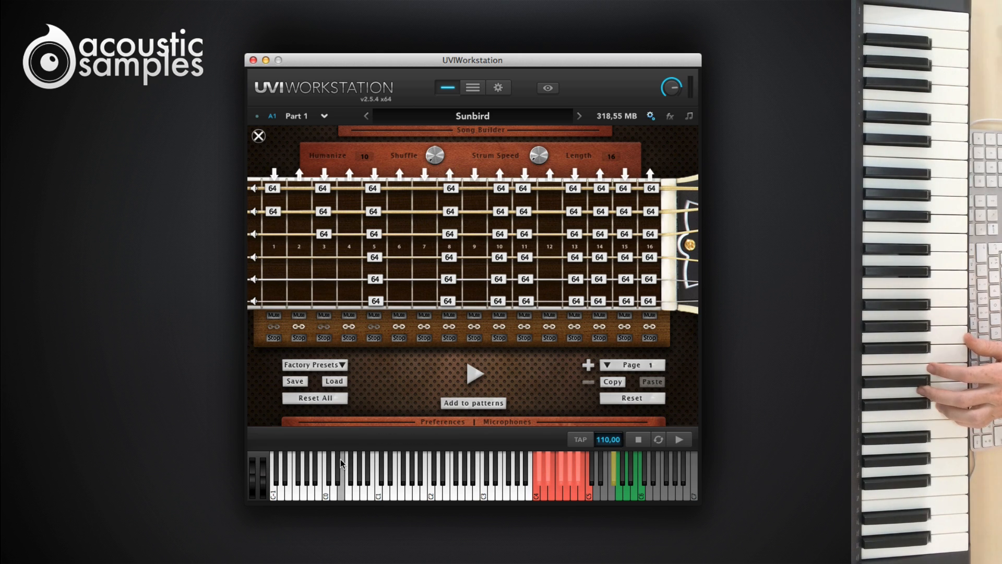
pyautogui.click(373, 188)
pyautogui.click(374, 211)
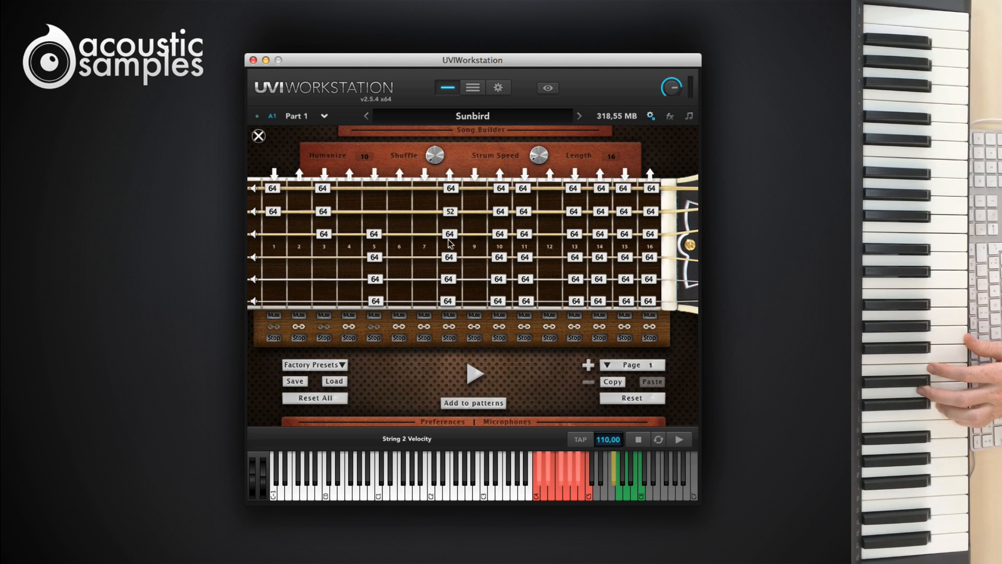
# - Unlink step 8 to remove its notes on strings 1 and 2, and test the edited pattern
pyautogui.click(449, 326)
pyautogui.click(450, 211)
pyautogui.click(451, 188)
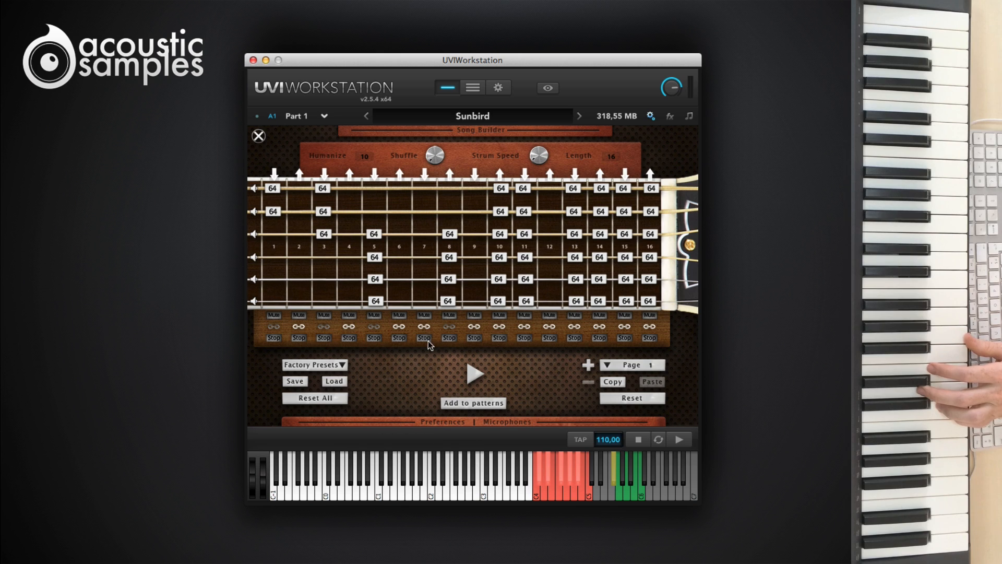
pyautogui.click(472, 380)
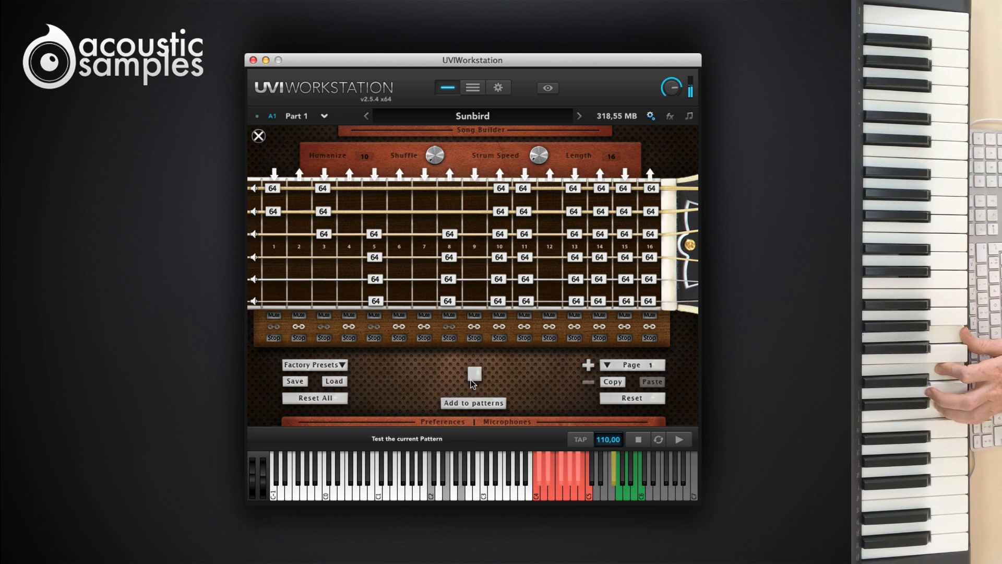
pyautogui.click(472, 377)
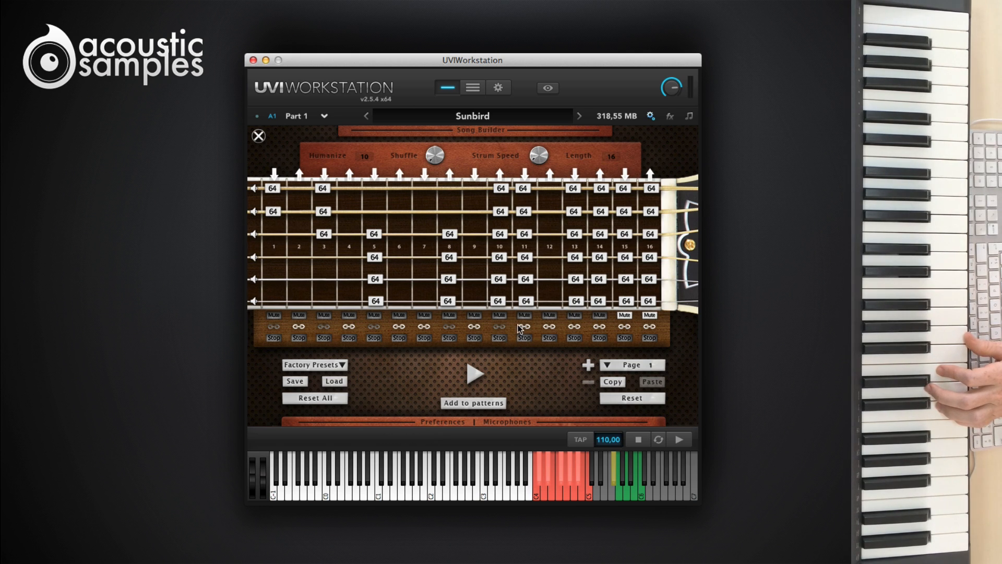
# - Remove string 1 from step 10; set strings 2–6 to 53, 76, 72, 67, 57, and step 11's strings 1, 3–6 to 59, 85, 101, 86, 57
pyautogui.click(501, 188)
pyautogui.click(525, 194)
pyautogui.moveTo(526, 192); pyautogui.dragTo(526, 203)
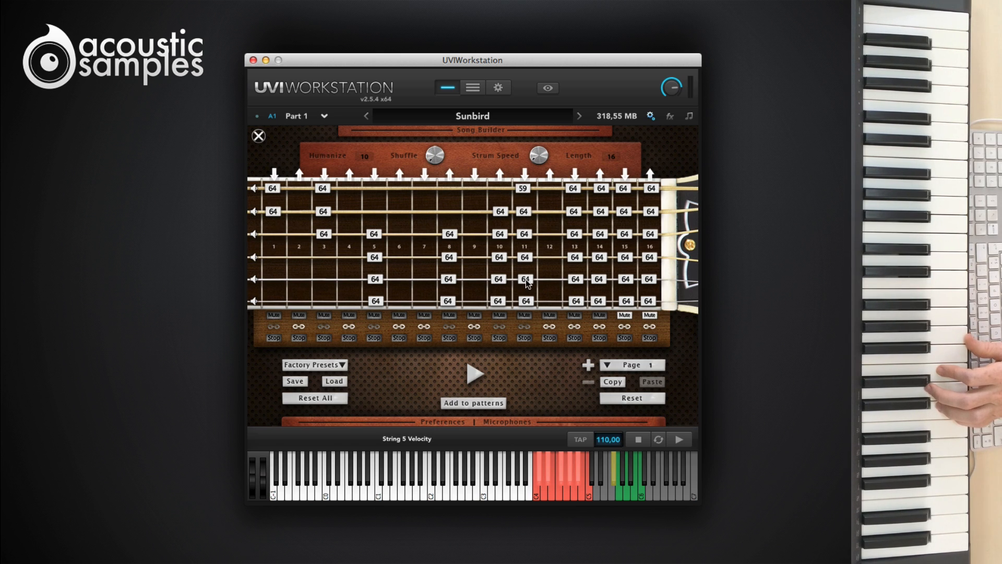
pyautogui.moveTo(525, 277); pyautogui.dragTo(525, 221)
pyautogui.moveTo(526, 301); pyautogui.dragTo(499, 315)
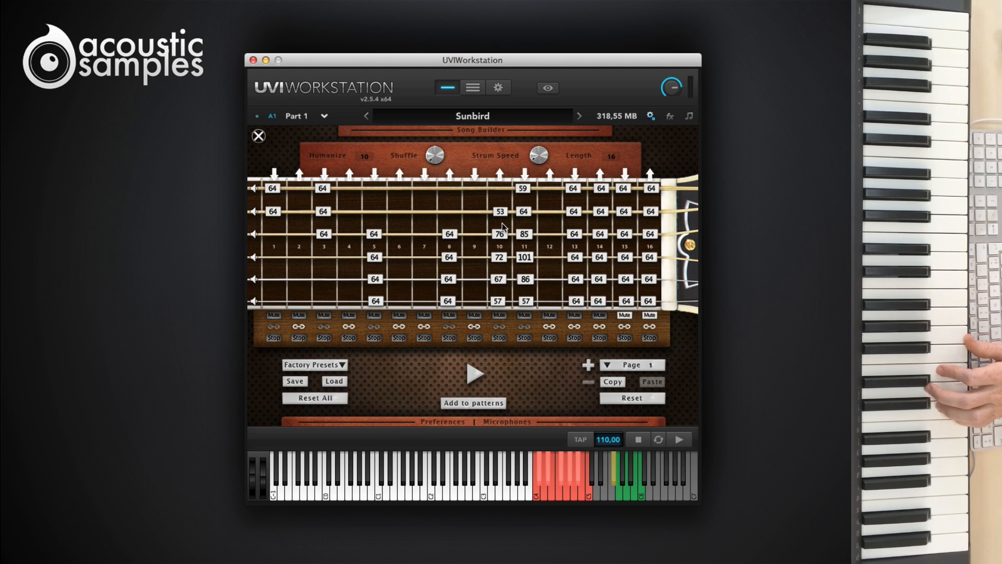
# - Set step 8's velocities on strings 3–6 to 69, 75, 81 and 75, and step 5's on strings 3–5 to 70, 74 and 92
pyautogui.moveTo(453, 238); pyautogui.dragTo(449, 294)
pyautogui.moveTo(376, 258); pyautogui.dragTo(375, 230)
pyautogui.moveTo(375, 280); pyautogui.dragTo(376, 264)
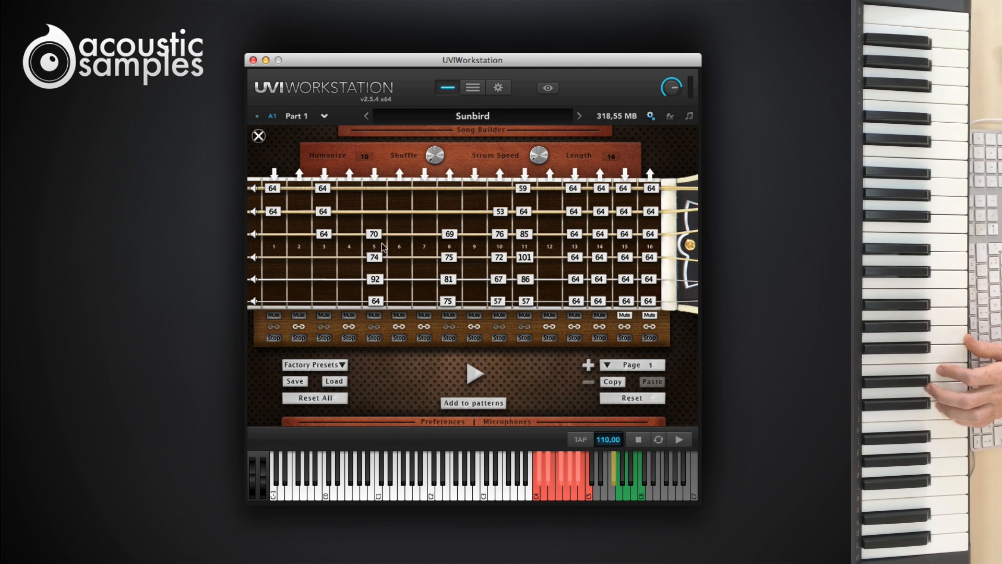
# - Set step 5's strings 5–6 to 95 and 86, step 3's strings 1–3 to 70, 71, 59, and step 1's strings 1–2 to 81, 72
pyautogui.moveTo(379, 303); pyautogui.dragTo(379, 288)
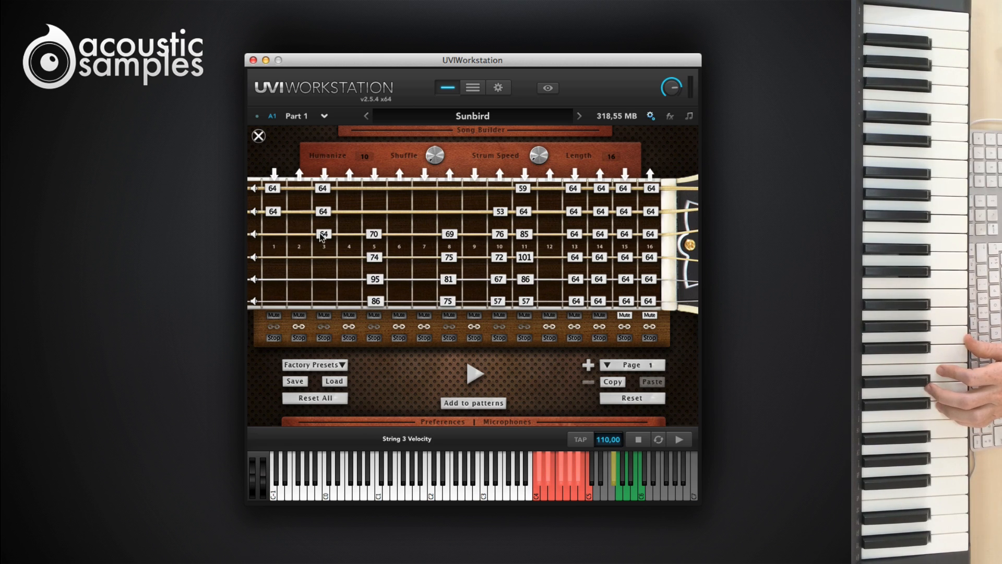
pyautogui.moveTo(320, 234); pyautogui.dragTo(323, 240)
pyautogui.moveTo(275, 214); pyautogui.dragTo(328, 183)
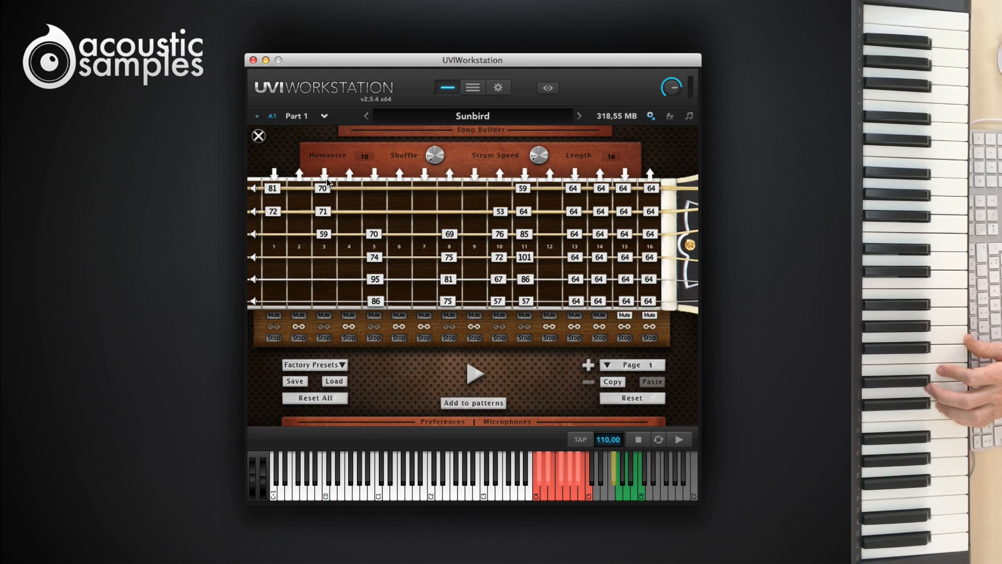
# - Set step 13's strings 2–6 to 67, 83, 76, 63 and 58, and remove its note on string 1
pyautogui.moveTo(577, 211); pyautogui.dragTo(576, 208)
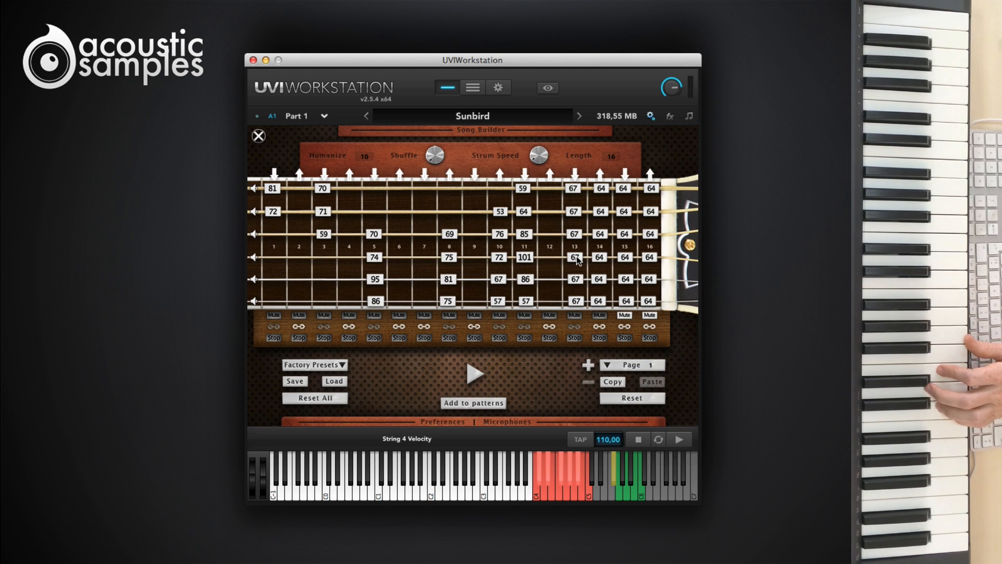
pyautogui.moveTo(578, 236); pyautogui.dragTo(581, 215)
pyautogui.moveTo(576, 279); pyautogui.dragTo(577, 314)
pyautogui.click(573, 190)
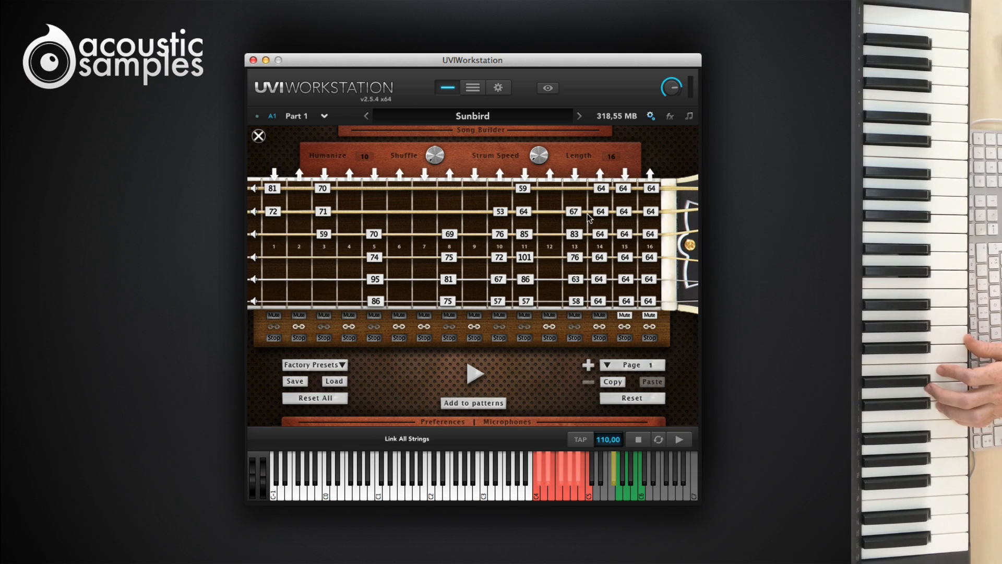
# - Unlink step 14, remove its note on string 1, and set strings 2–6 to 71, 77, 72, 72 and 70
pyautogui.click(600, 325)
pyautogui.click(602, 189)
pyautogui.moveTo(601, 215)
pyautogui.mouseDown()
pyautogui.moveTo(601, 206)
pyautogui.moveTo(601, 216)
pyautogui.mouseUp()
pyautogui.moveTo(601, 258); pyautogui.dragTo(601, 249)
pyautogui.moveTo(601, 302); pyautogui.dragTo(600, 295)
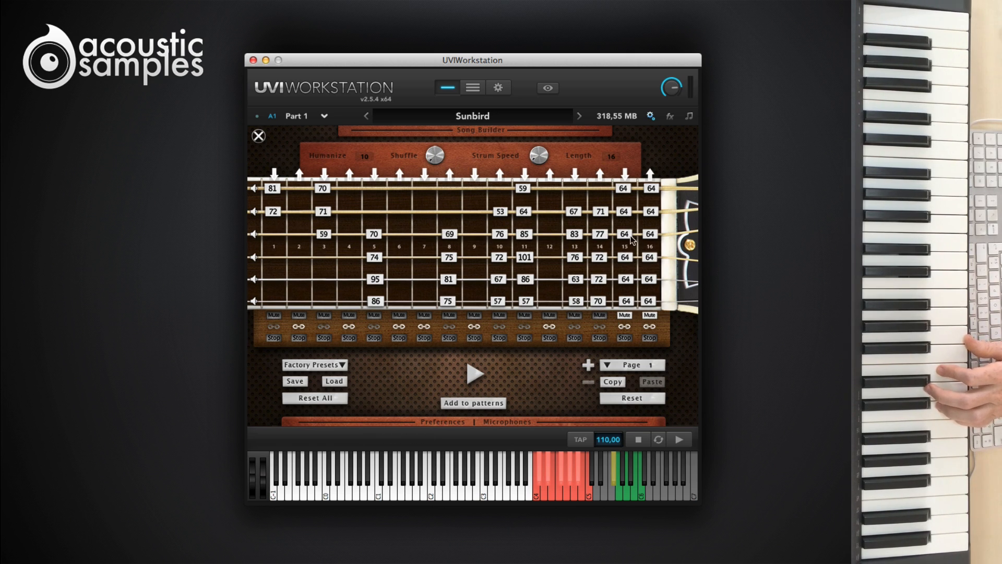
# - Set all strings to velocity 76 on step 15 and 61 on step 16, and test the pattern
pyautogui.moveTo(628, 233); pyautogui.dragTo(652, 236)
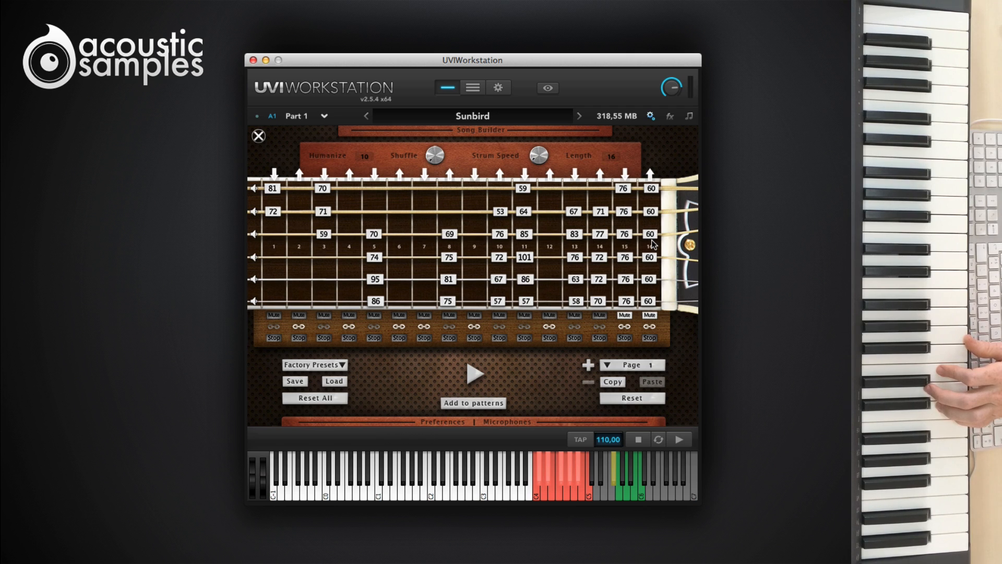
pyautogui.click(472, 373)
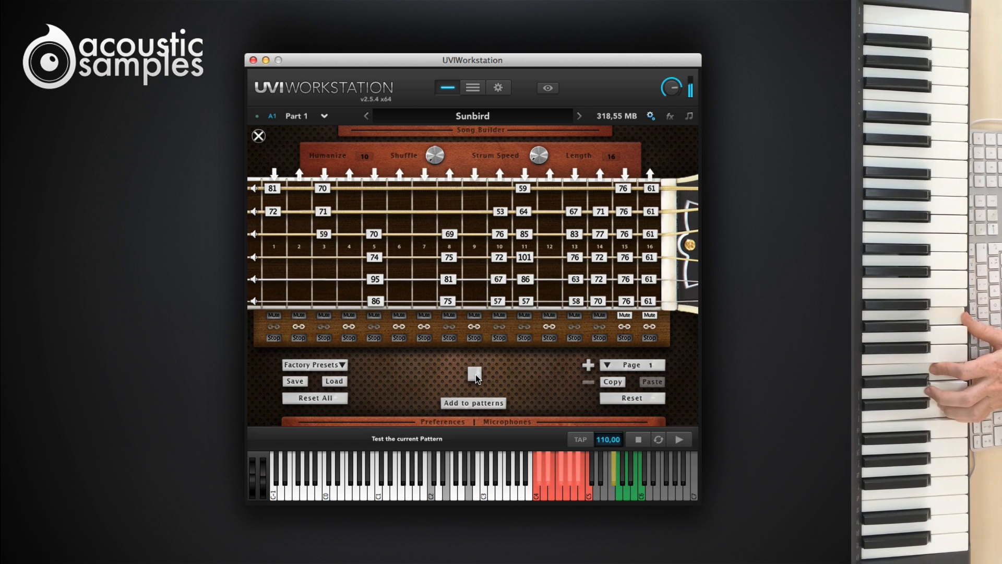
pyautogui.click(476, 374)
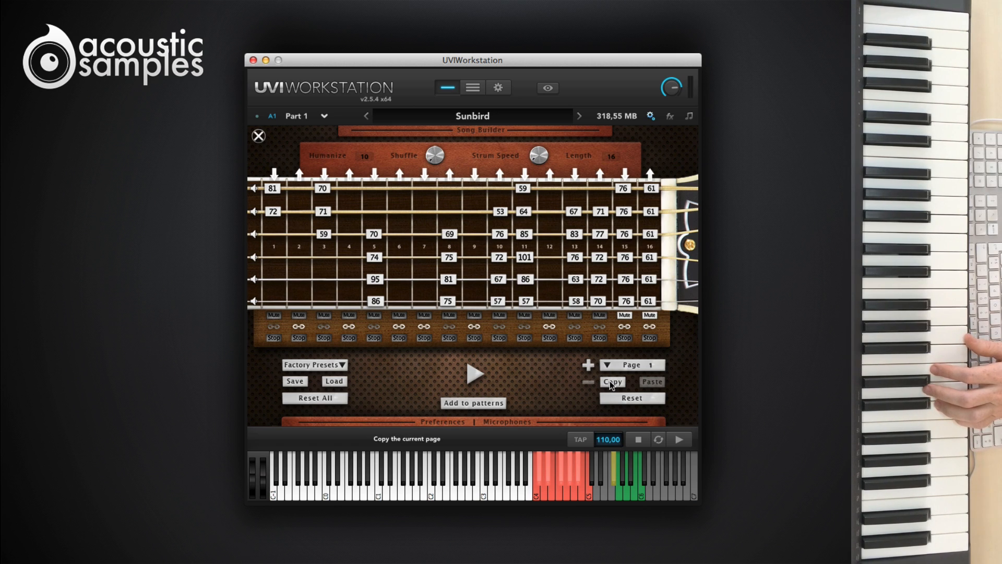
# - Copy the pattern of page 1 onto a new page 2
pyautogui.click(587, 366)
pyautogui.click(652, 382)
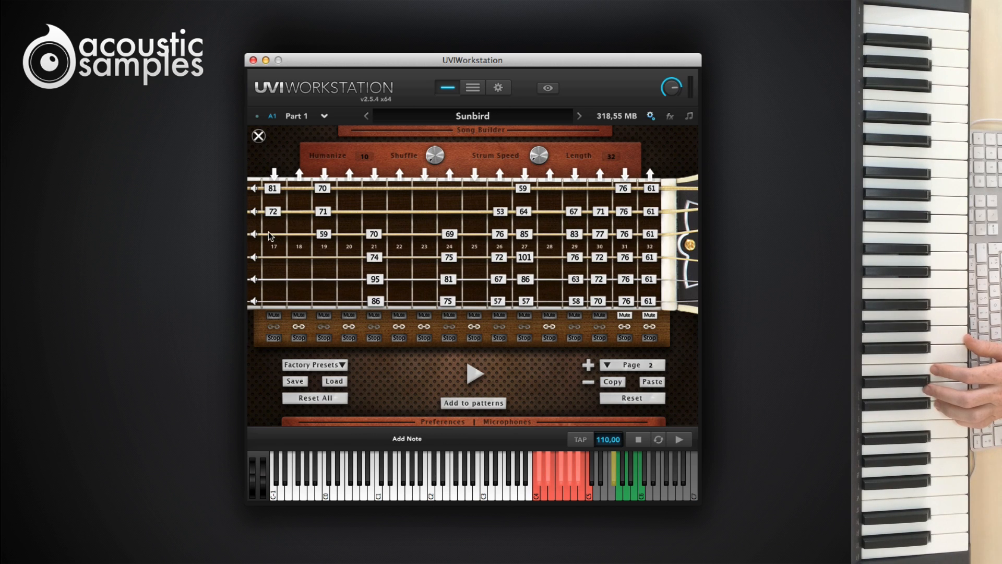
# - Add unlinked notes on strings 1 and 2 of step 18 with velocities 75 and 85
pyautogui.click(296, 211)
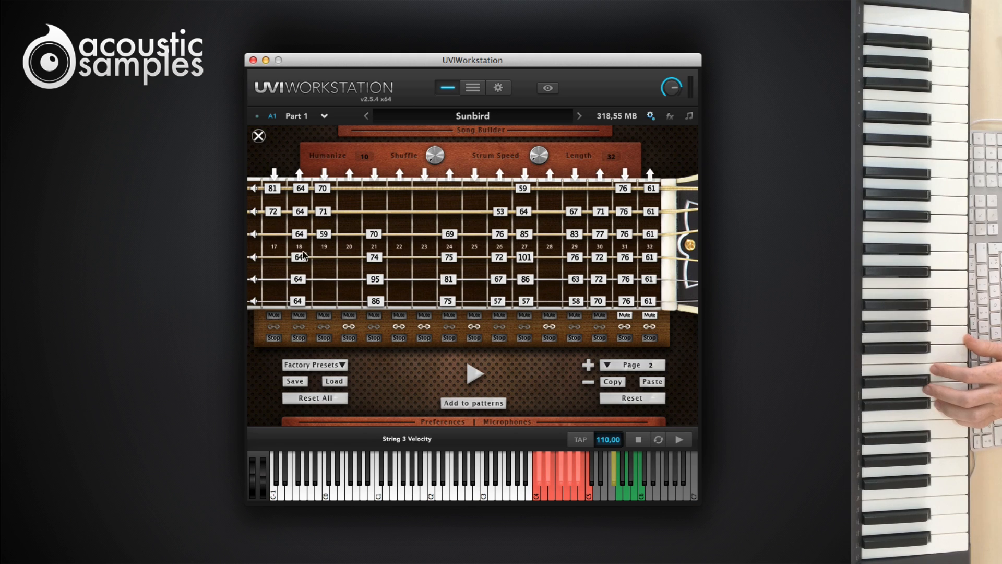
pyautogui.click(297, 300)
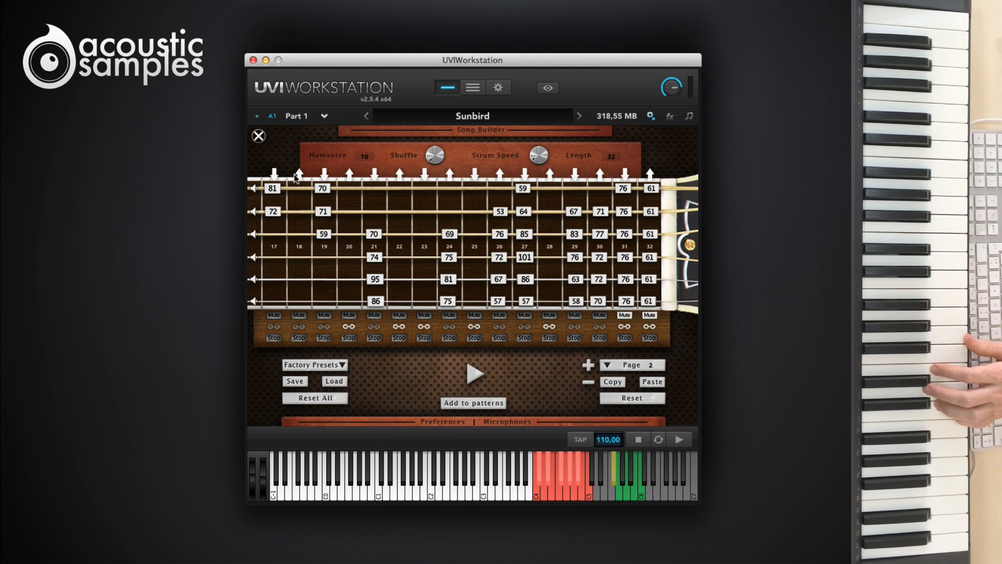
pyautogui.click(299, 210)
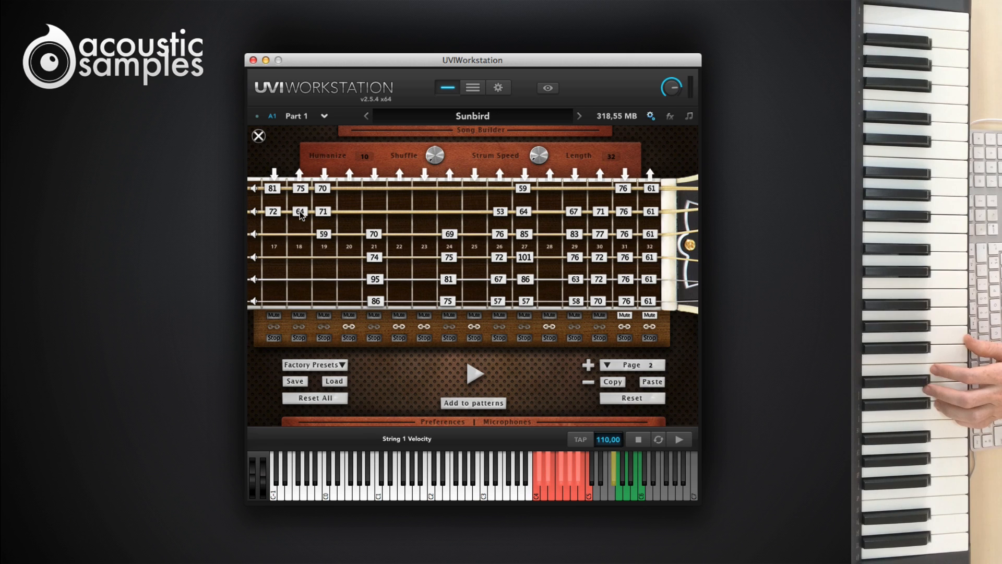
pyautogui.moveTo(300, 211); pyautogui.dragTo(301, 194)
# - Remove string 3 from step 19, add notes of 82 and 64 on strings 1 and 2 of step 20, and mute both steps
pyautogui.moveTo(324, 238); pyautogui.dragTo(328, 308)
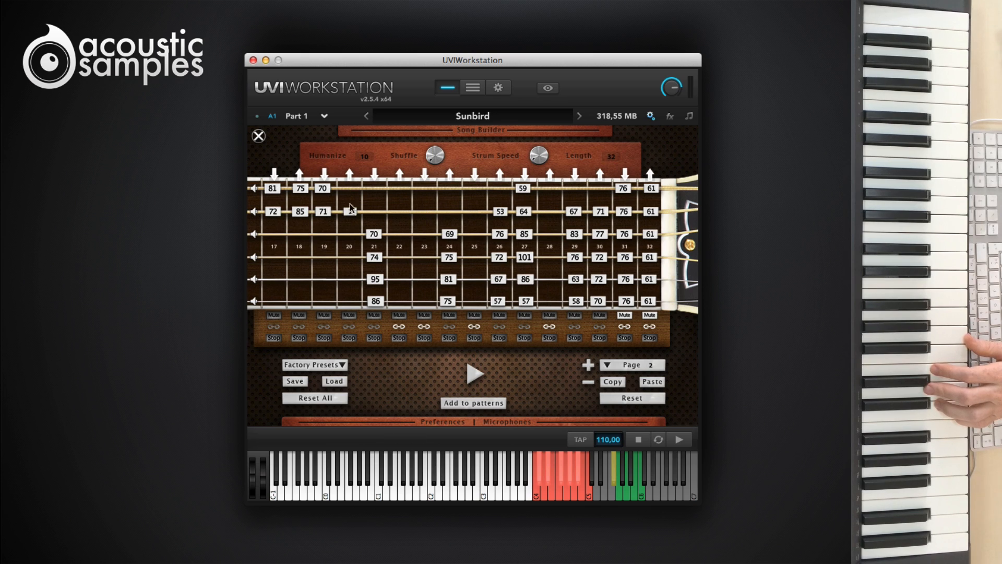
pyautogui.click(350, 188)
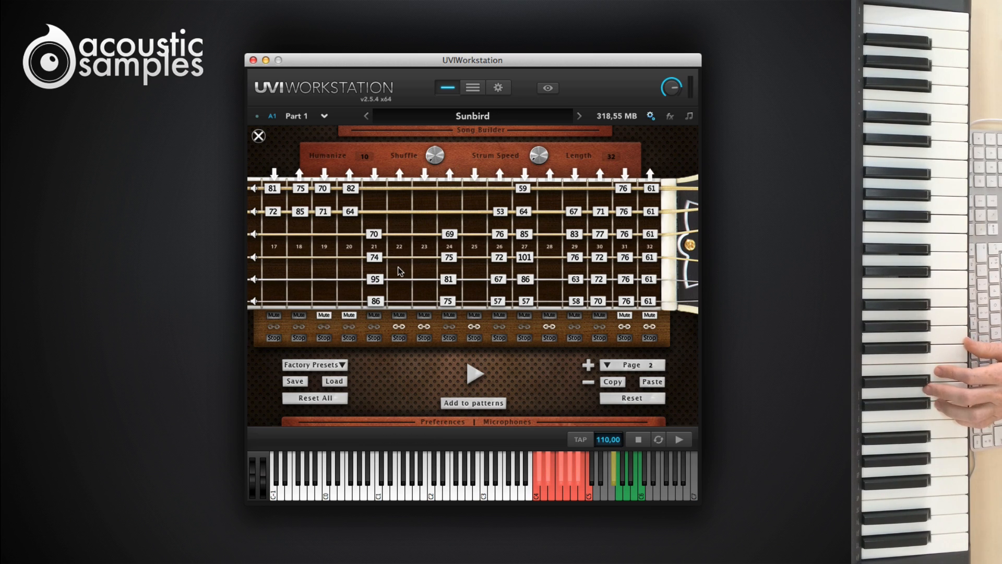
# - Mute steps 29 and 30, unmute step 32, and test the pattern
pyautogui.click(574, 315)
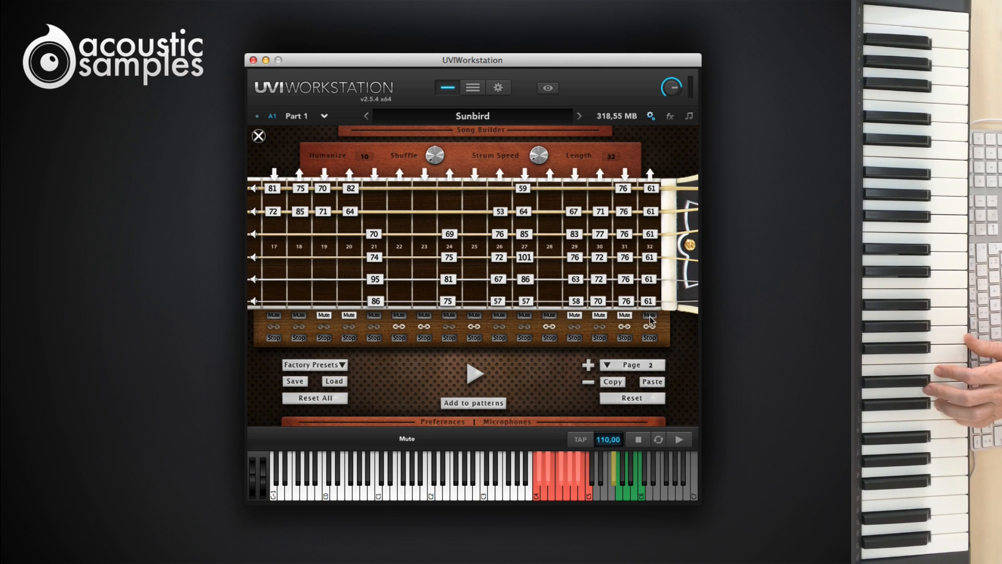
pyautogui.click(473, 374)
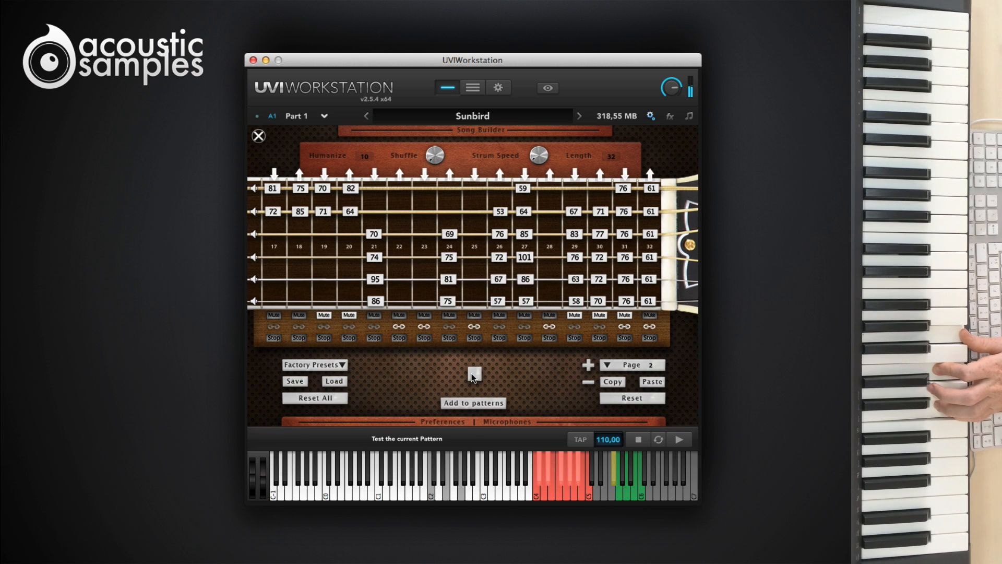
pyautogui.click(471, 374)
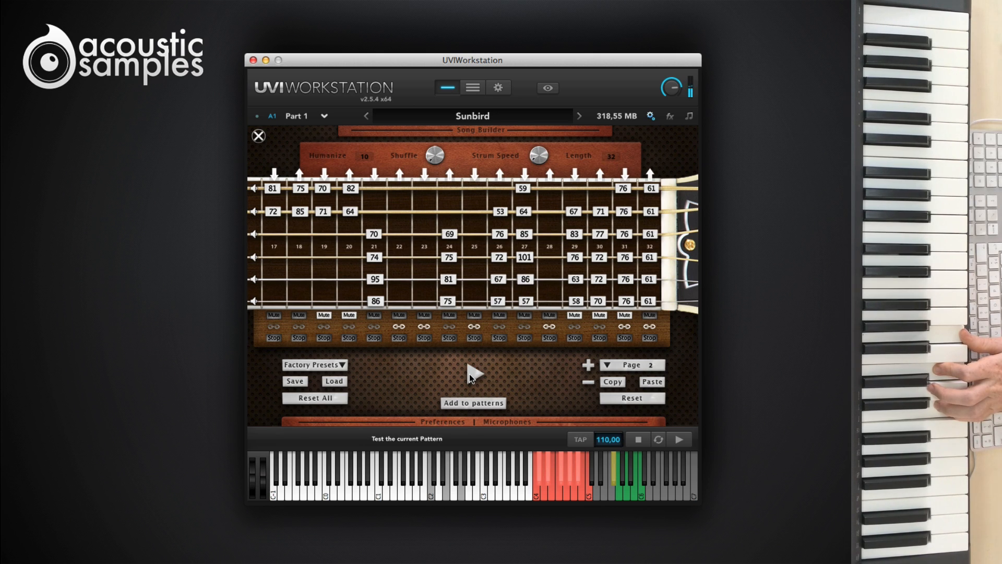
# - Unlink steps 22 and 23, add notes on strings 1 and 2 of both, and mute the two steps
pyautogui.click(399, 328)
pyautogui.click(423, 328)
pyautogui.click(423, 211)
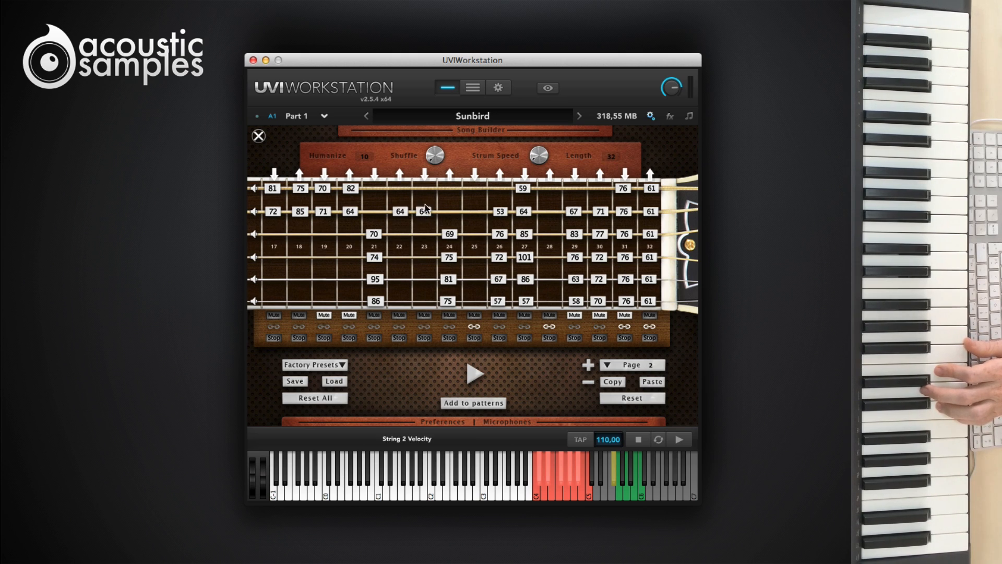
pyautogui.click(423, 188)
pyautogui.click(400, 188)
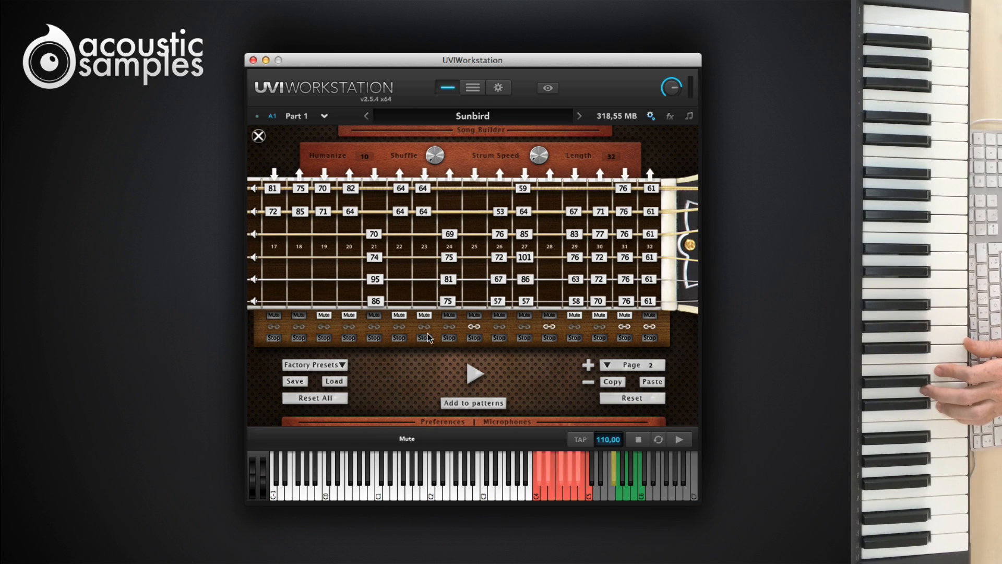
# - Add muted notes on only strings 1 and 2 of steps 25 and 28, set step 29's string 2 to 72, and test the pattern
pyautogui.click(473, 211)
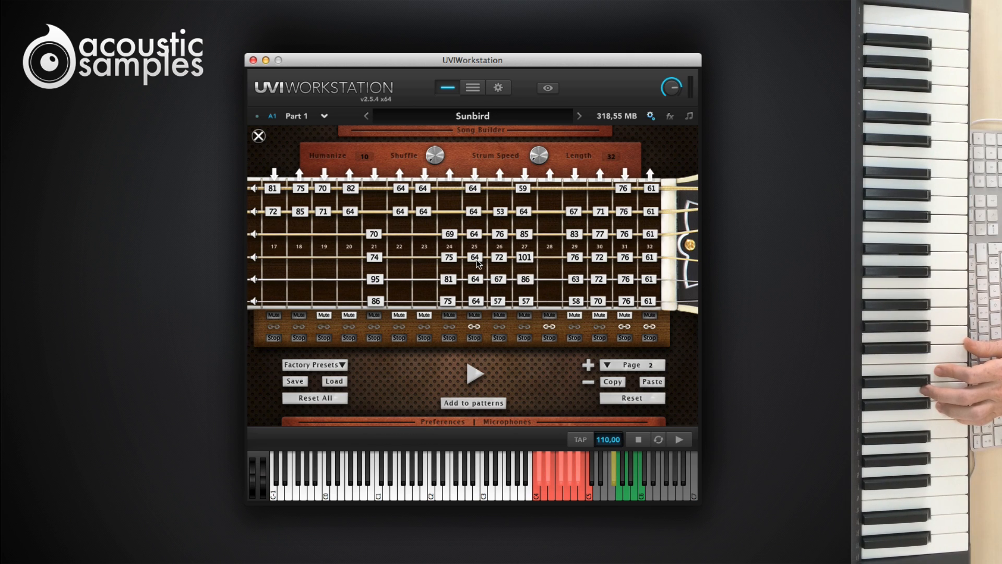
pyautogui.doubleClick(475, 278)
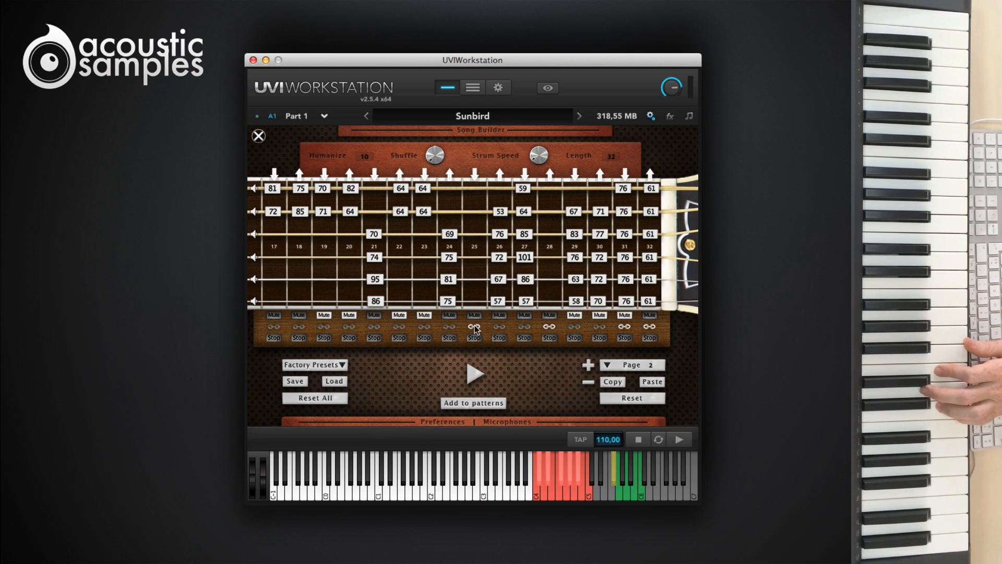
pyautogui.click(475, 187)
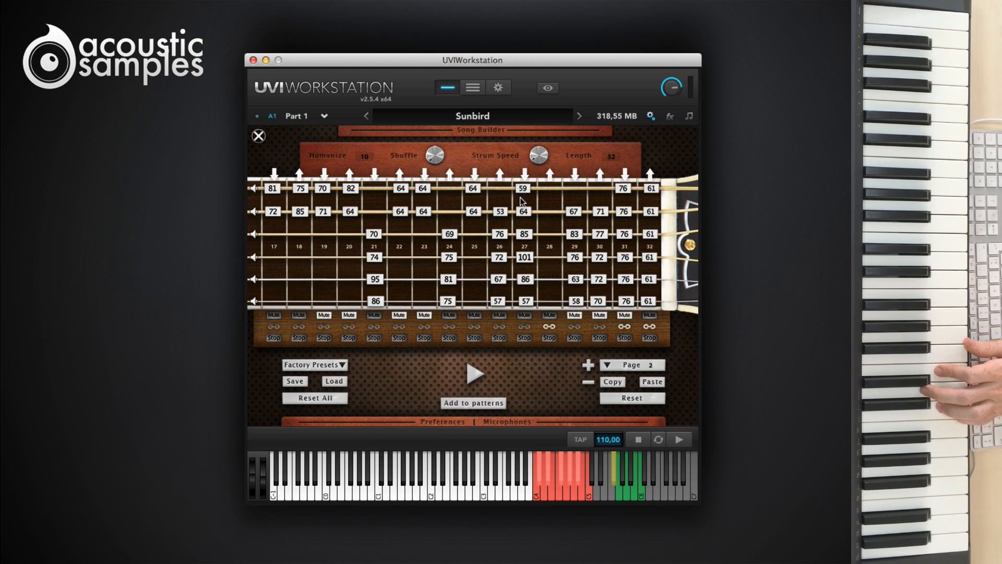
pyautogui.click(552, 211)
pyautogui.click(549, 186)
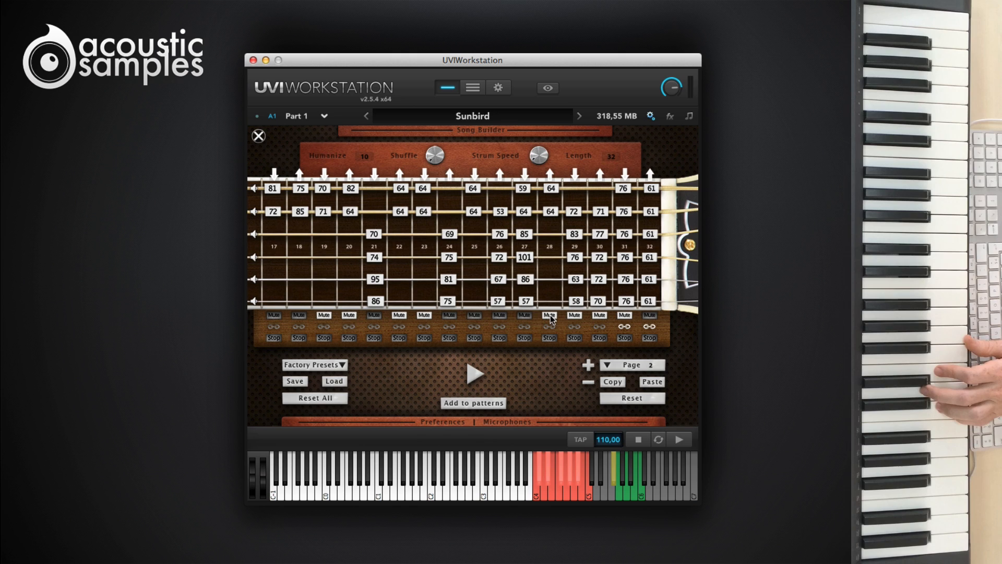
pyautogui.click(475, 374)
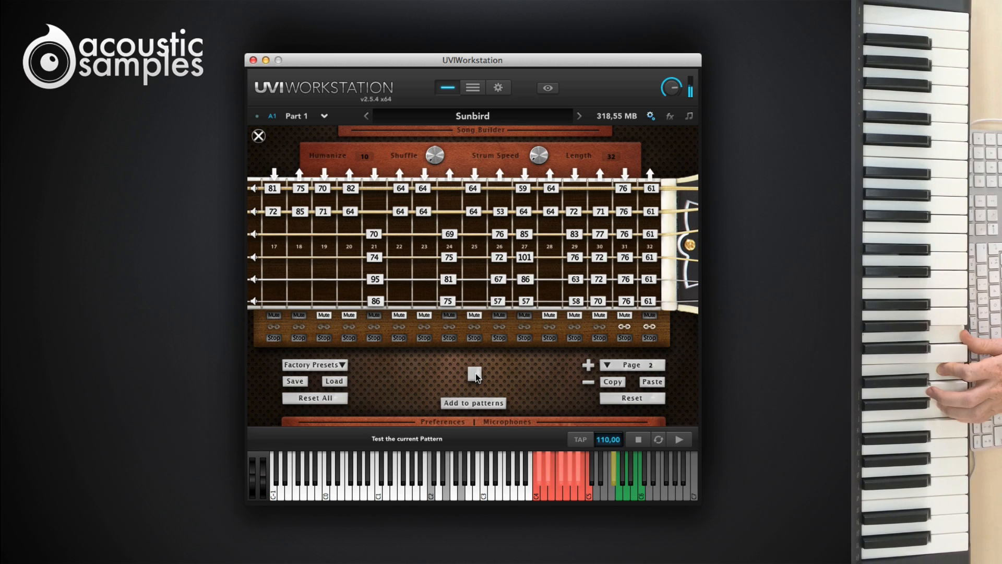
pyautogui.click(475, 373)
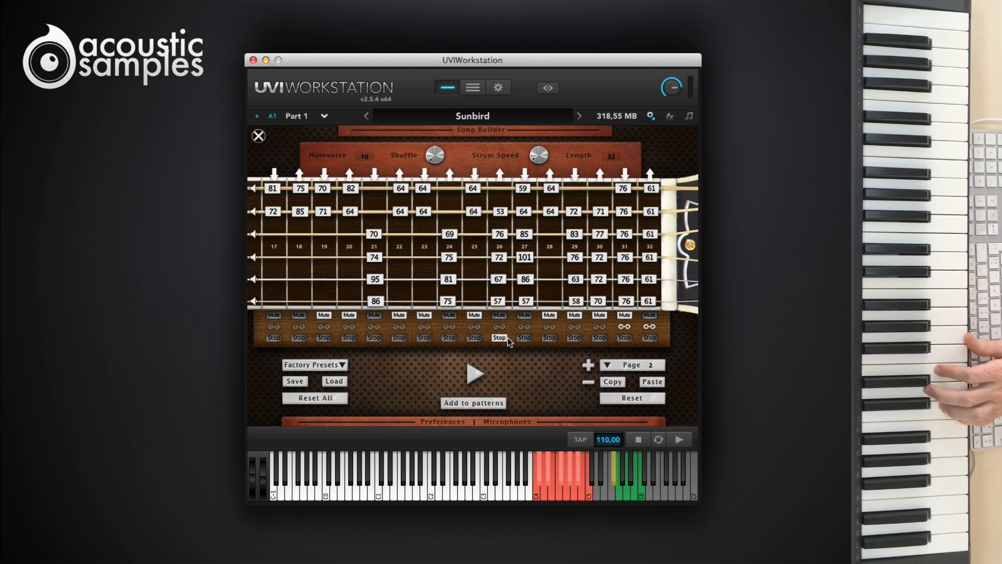
# - Enable the stop after steps 21, 24 and 27, and test the pattern
pyautogui.click(524, 338)
pyautogui.click(449, 338)
pyautogui.click(374, 338)
pyautogui.click(473, 374)
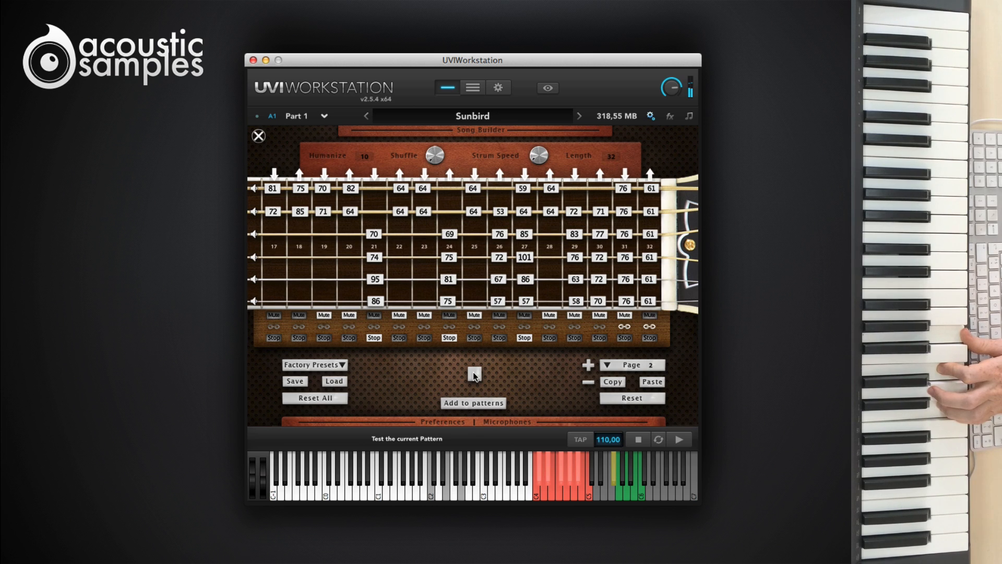
pyautogui.click(474, 375)
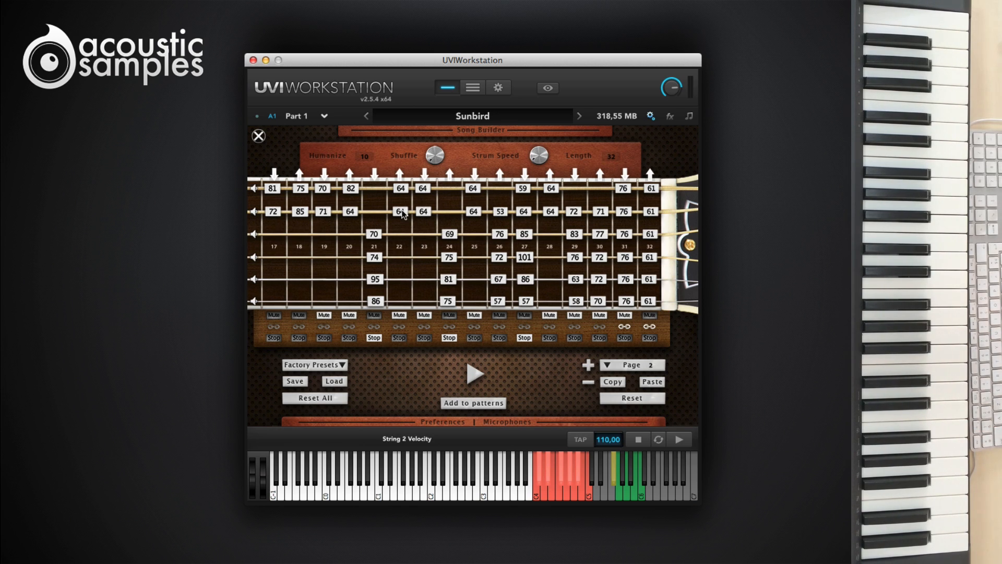
# - Relink steps 22 and 23, remove their notes on strings 1 and 2, and unmute both steps
pyautogui.click(399, 326)
pyautogui.click(424, 327)
pyautogui.click(400, 211)
pyautogui.click(423, 212)
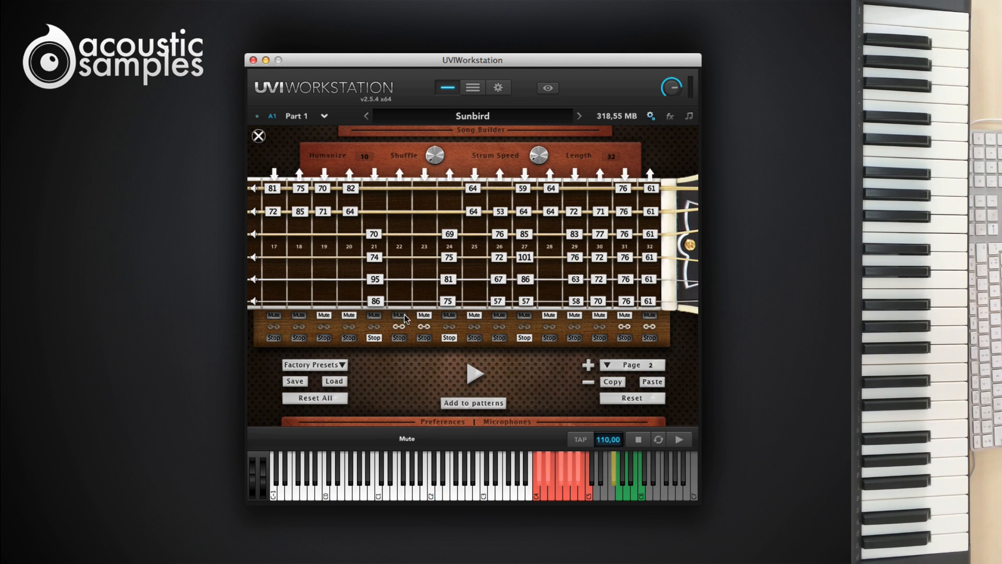
# - Fill step 22 with notes on all strings, unlink it, and remove the notes on strings 1 and 2
pyautogui.click(397, 302)
pyautogui.click(399, 326)
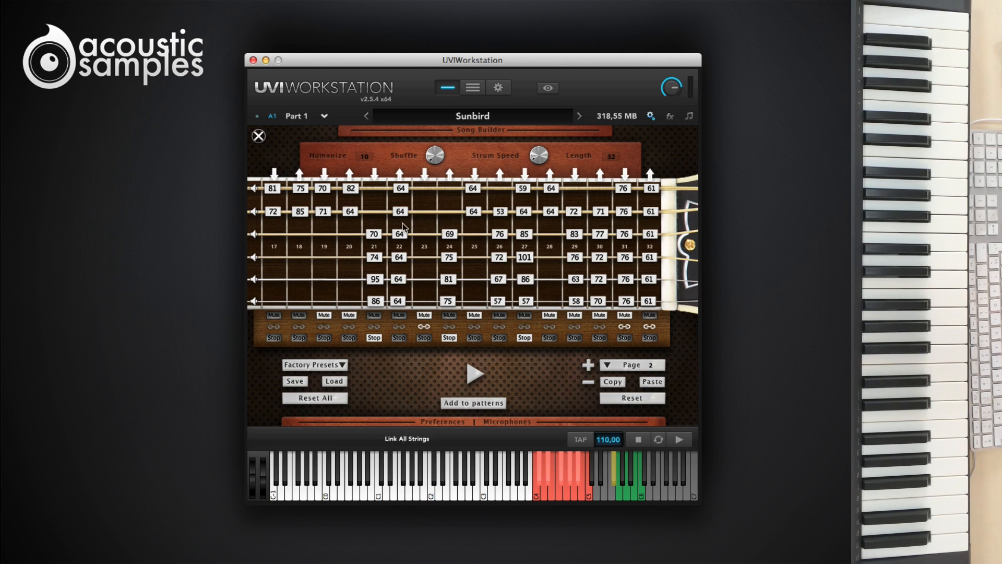
pyautogui.moveTo(400, 212); pyautogui.dragTo(398, 247)
pyautogui.click(400, 211)
pyautogui.click(397, 188)
# - Unlink step 23 and add notes on strings 3 to 6
pyautogui.click(424, 326)
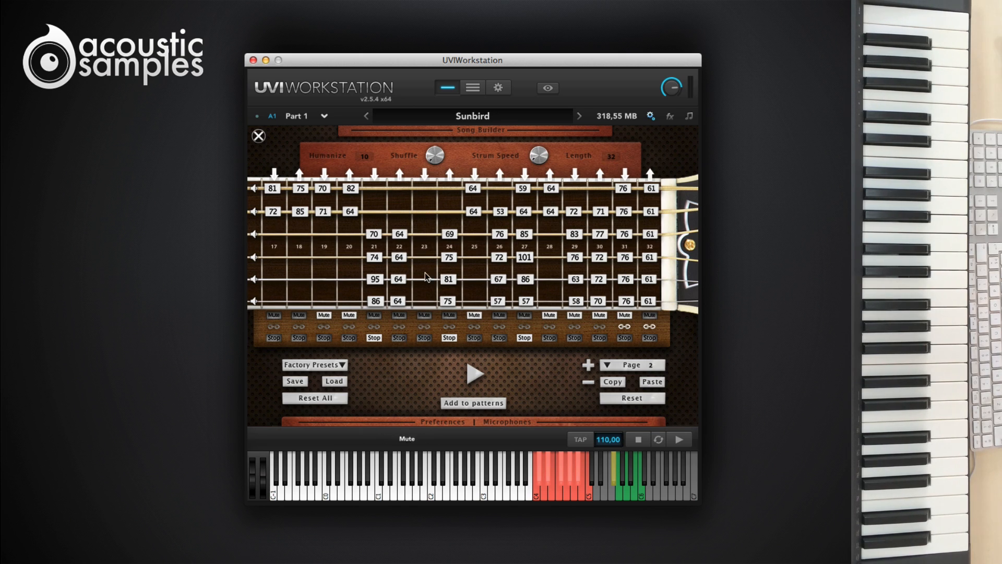
pyautogui.click(424, 234)
pyautogui.click(424, 257)
pyautogui.click(424, 278)
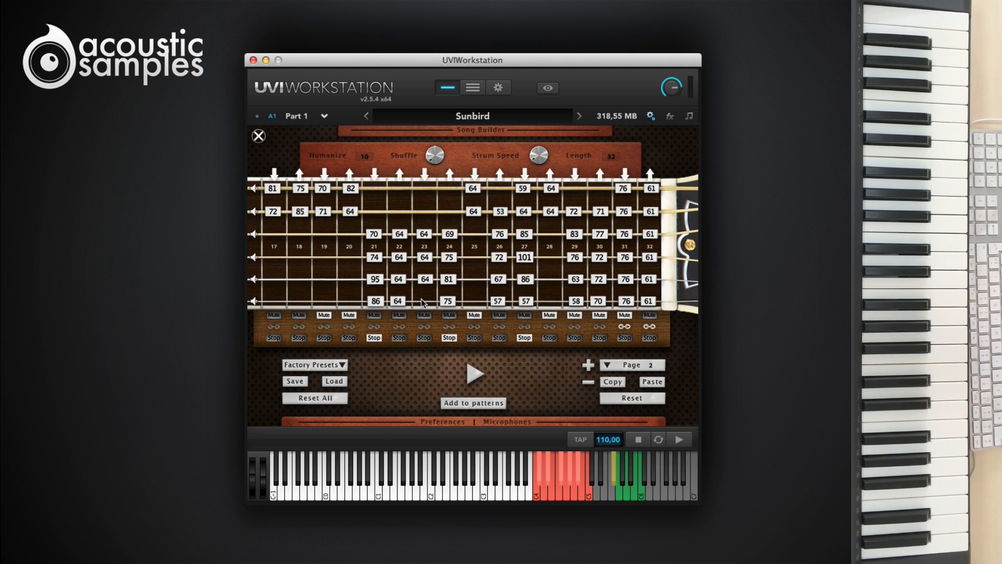
pyautogui.click(423, 301)
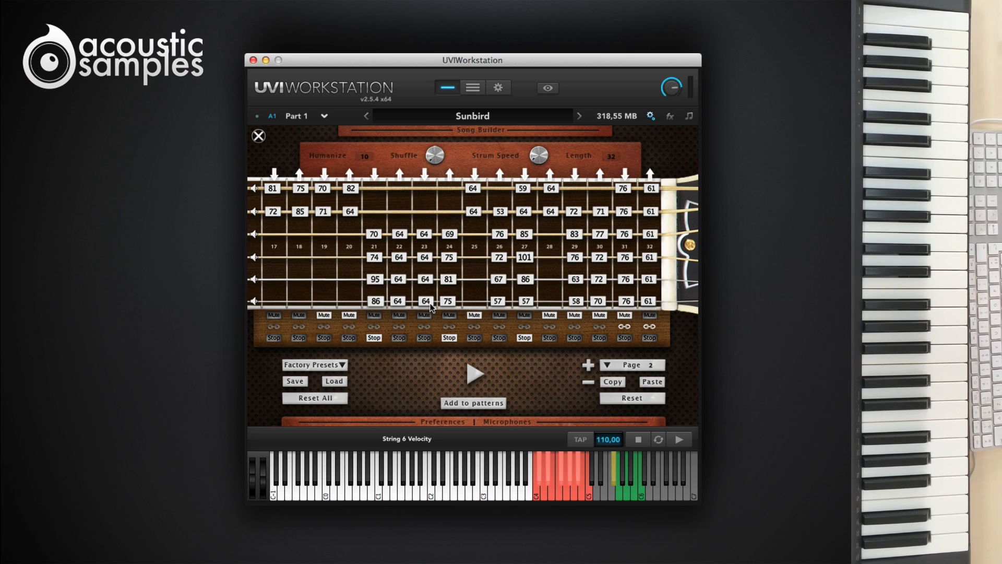
# - Test the revised pattern and disable the stop after step 21
pyautogui.click(472, 375)
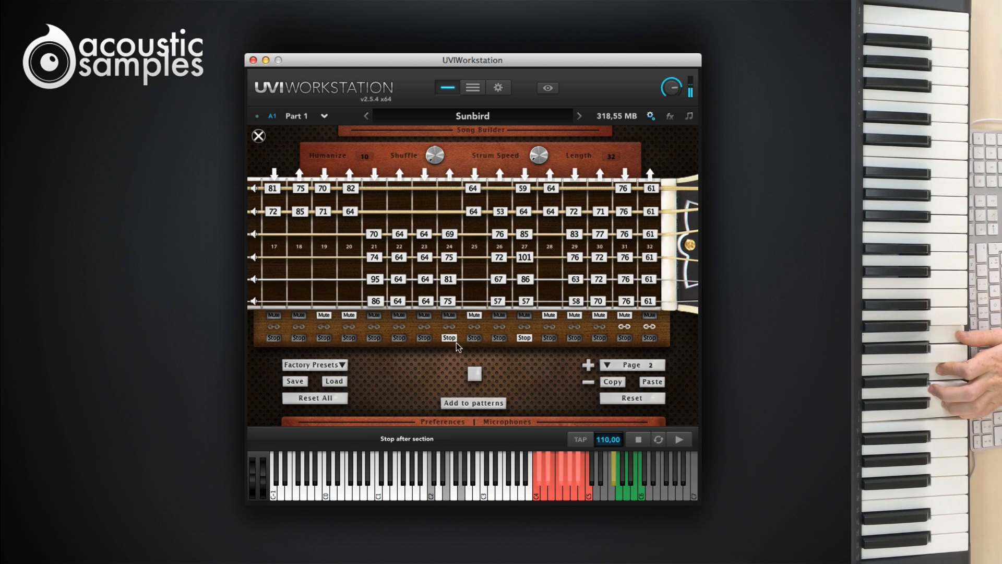
pyautogui.click(476, 374)
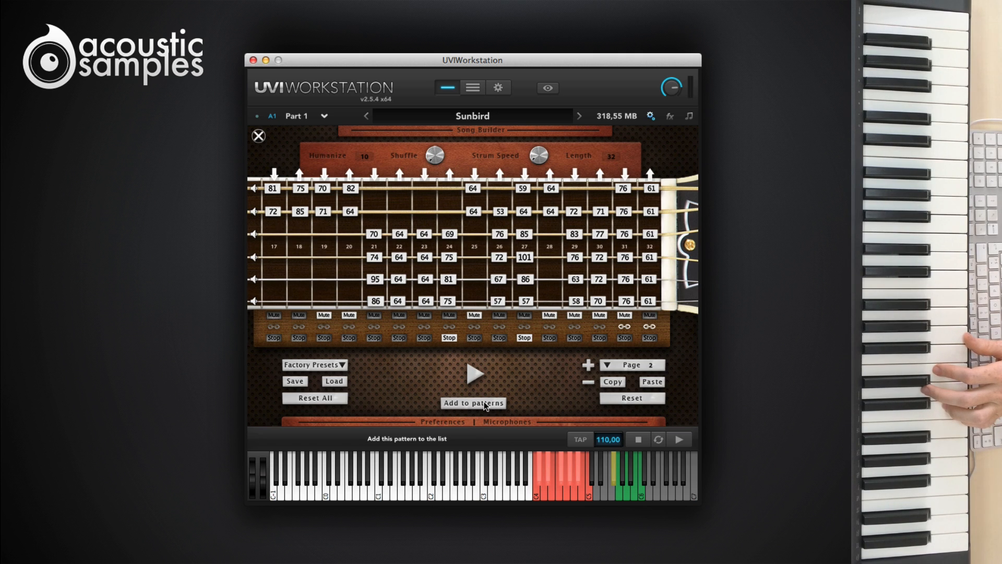
# - Add the custom pattern to the pattern list, close the editor and assign 68- Generated Pattern 1 to the selected key
pyautogui.click(295, 380)
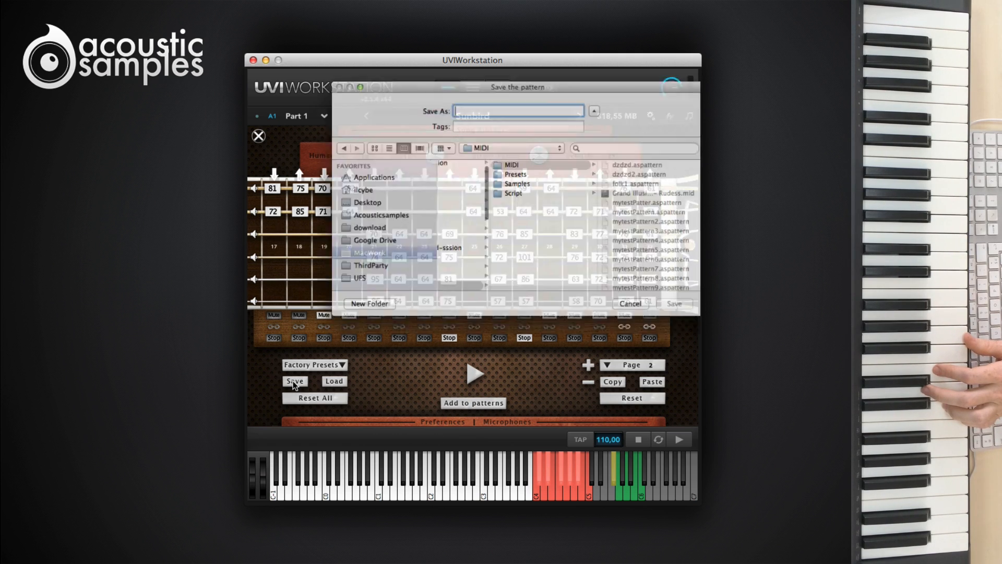
pyautogui.click(653, 324)
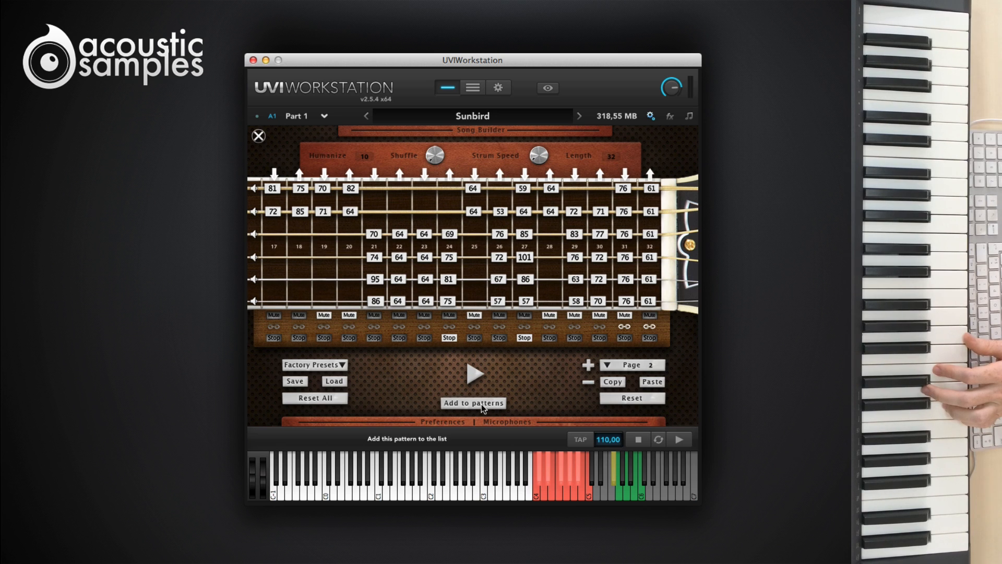
pyautogui.click(258, 135)
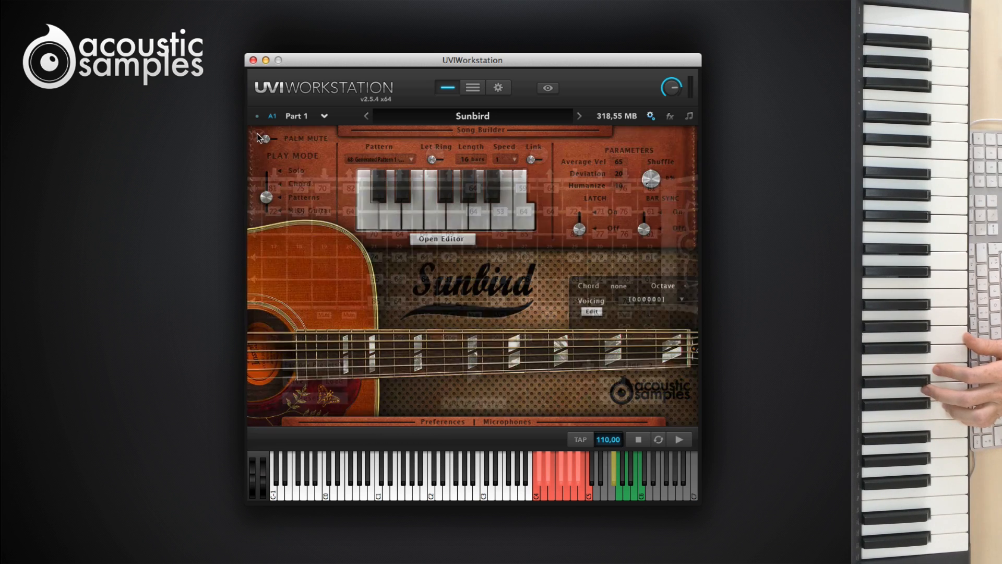
pyautogui.click(380, 160)
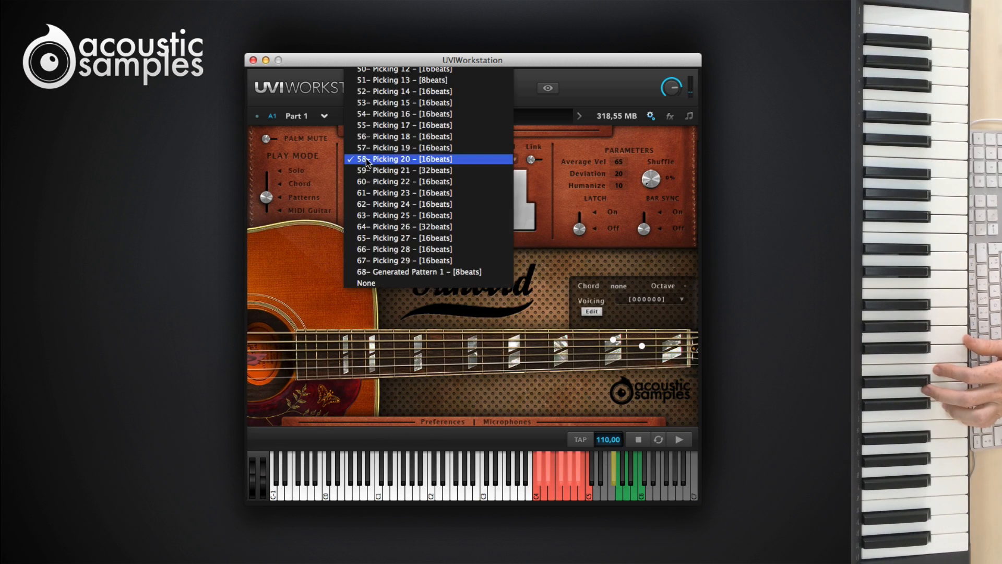
pyautogui.click(422, 272)
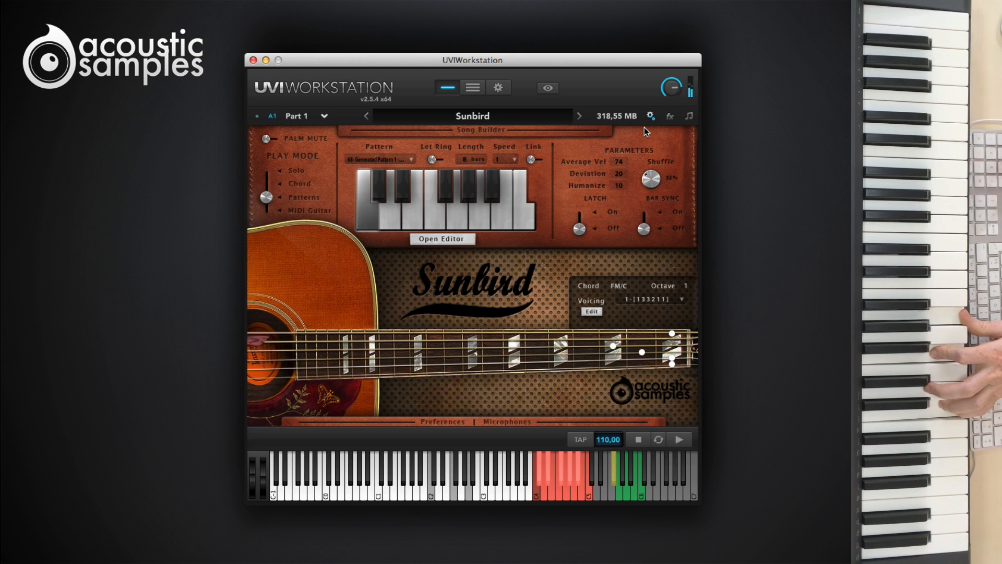
# - Reopen the pattern editor and save the custom pattern to the MIDI folder as funkyfolk
pyautogui.click(459, 239)
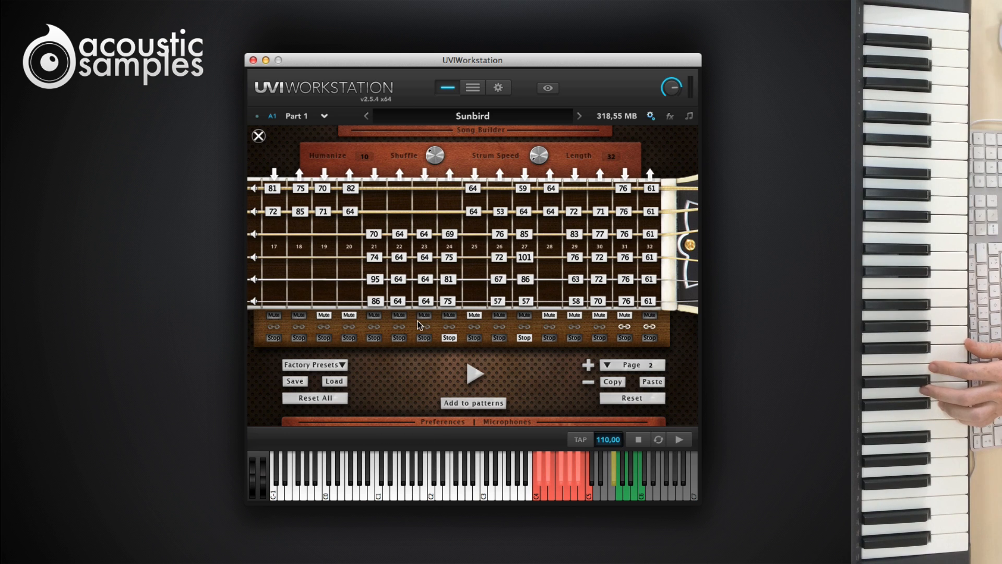
pyautogui.click(295, 384)
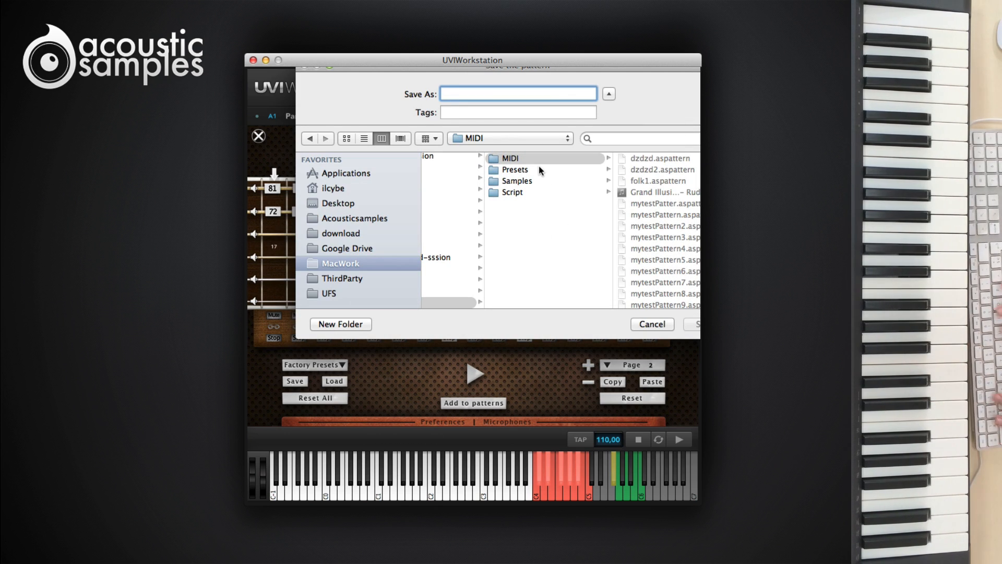
pyautogui.write('funkyf')
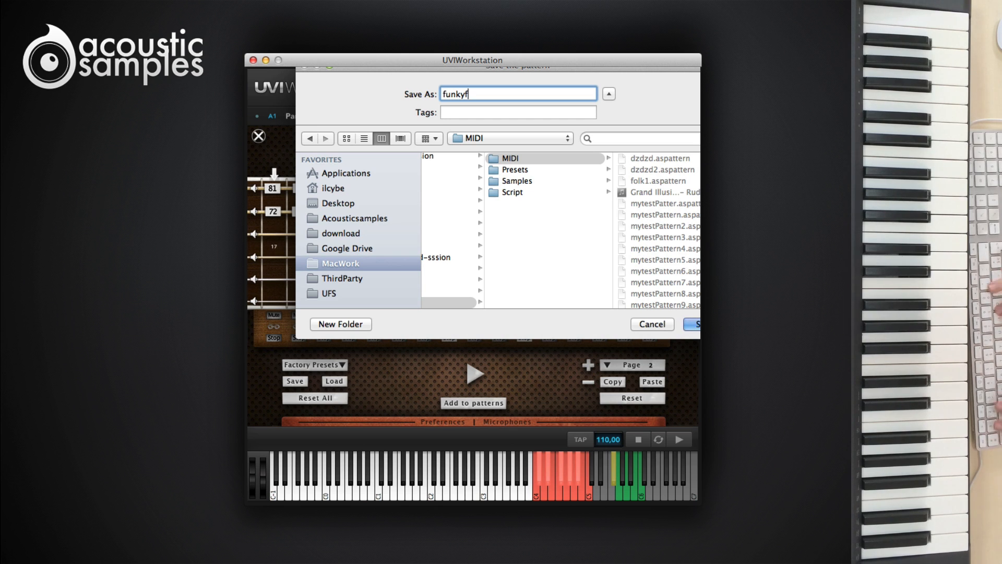
pyautogui.write('olk')
pyautogui.press('Return')
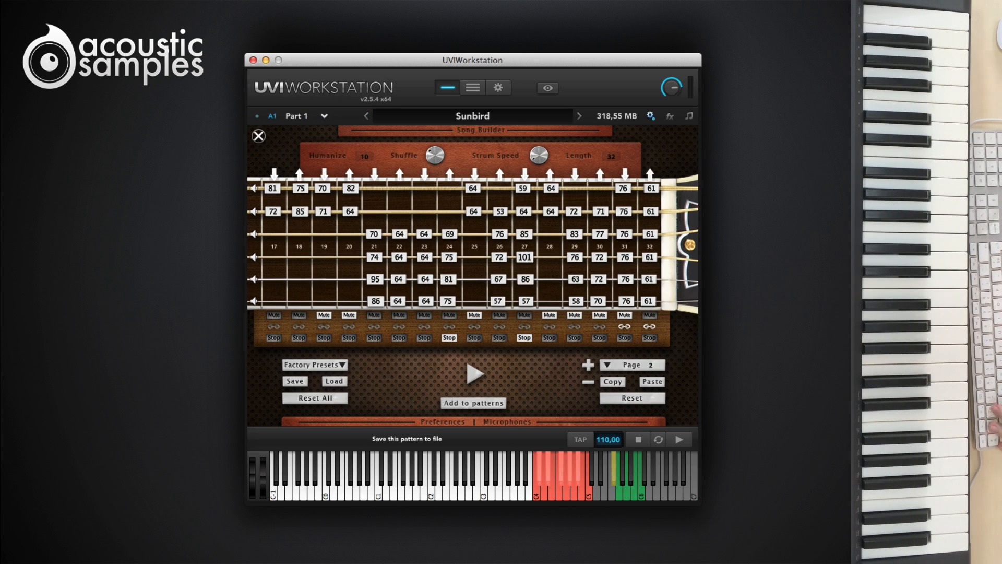
# - Reset all steps in the editor, load a saved two-page pattern, and test its playback
pyautogui.click(324, 398)
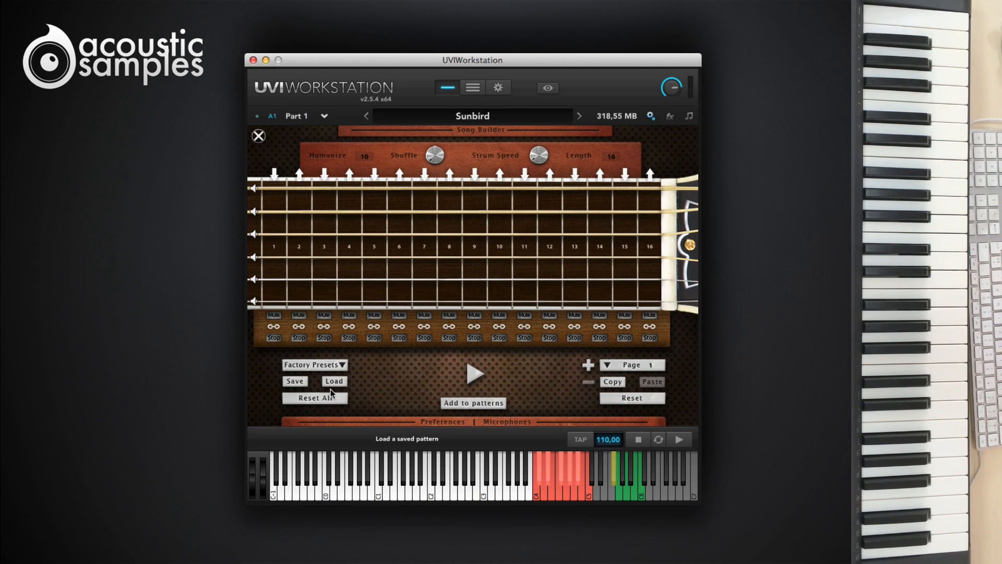
pyautogui.click(329, 372)
pyautogui.click(332, 379)
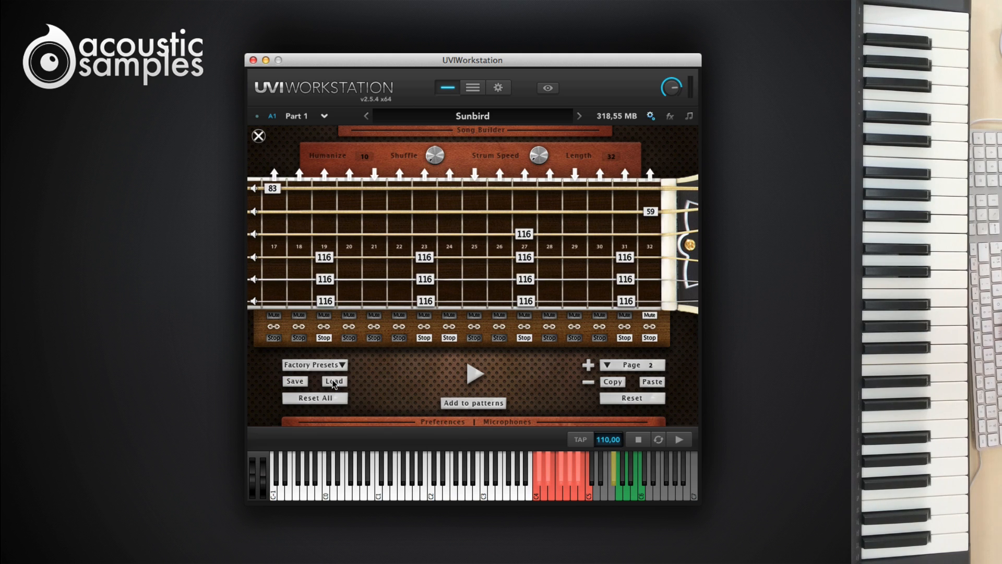
pyautogui.click(476, 374)
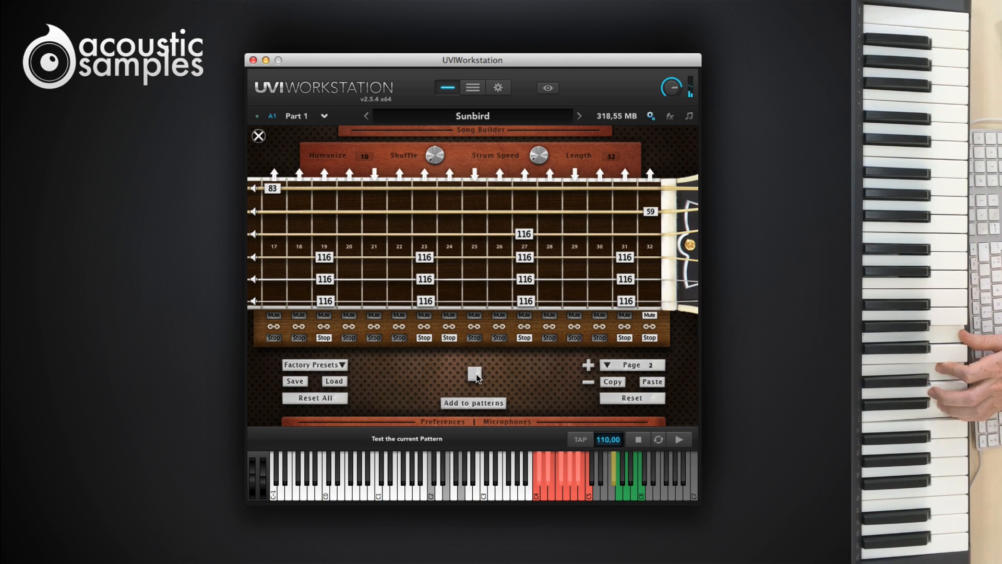
pyautogui.click(476, 374)
# - Load the saved pattern file reggaePatte...ed.aspattern from the MIDI folder into the editor
pyautogui.click(335, 382)
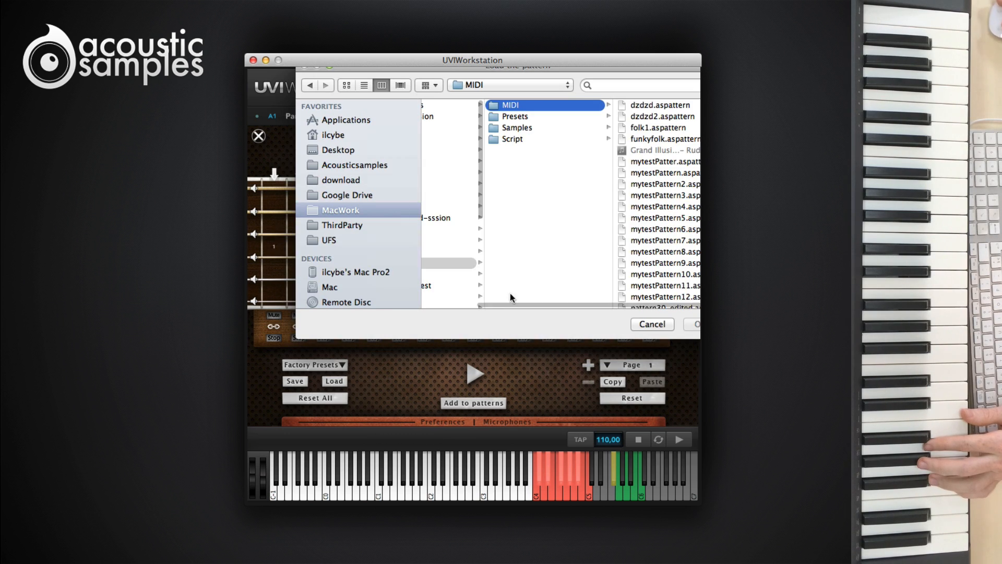
pyautogui.scroll(-3, 660, 240)
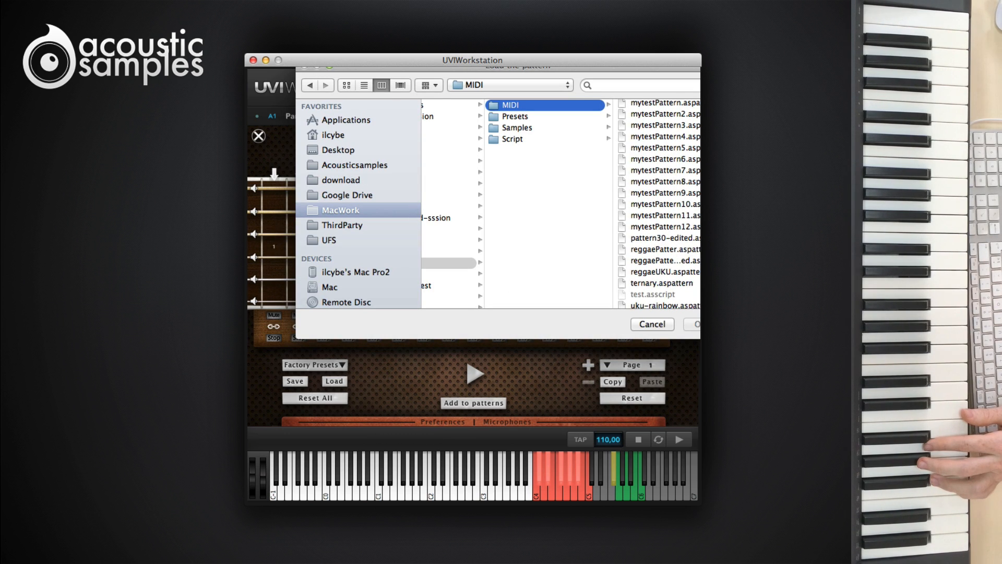
pyautogui.doubleClick(660, 261)
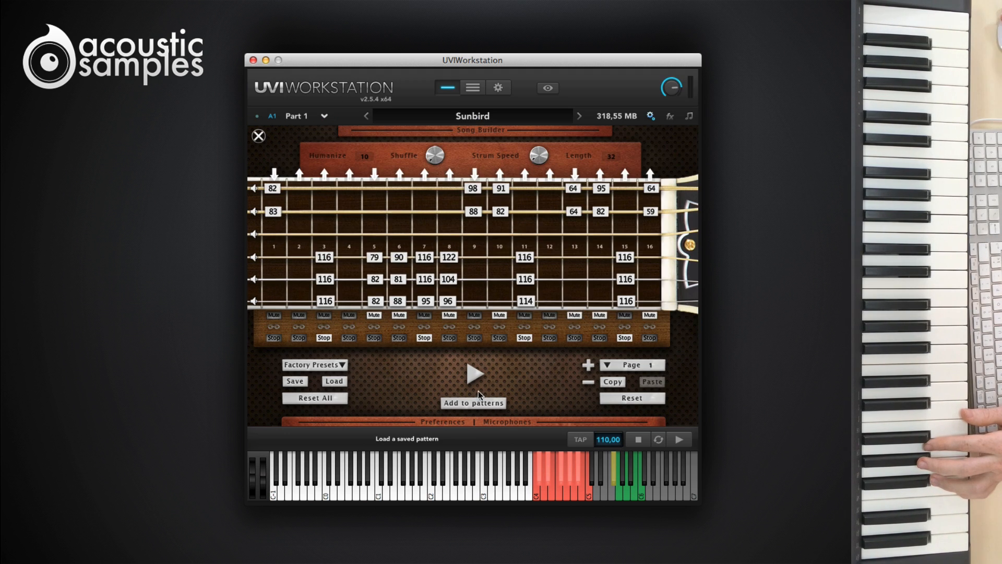
# - Close the pattern editor and assign 70-Generated Pattern 3 to a key
pyautogui.click(260, 137)
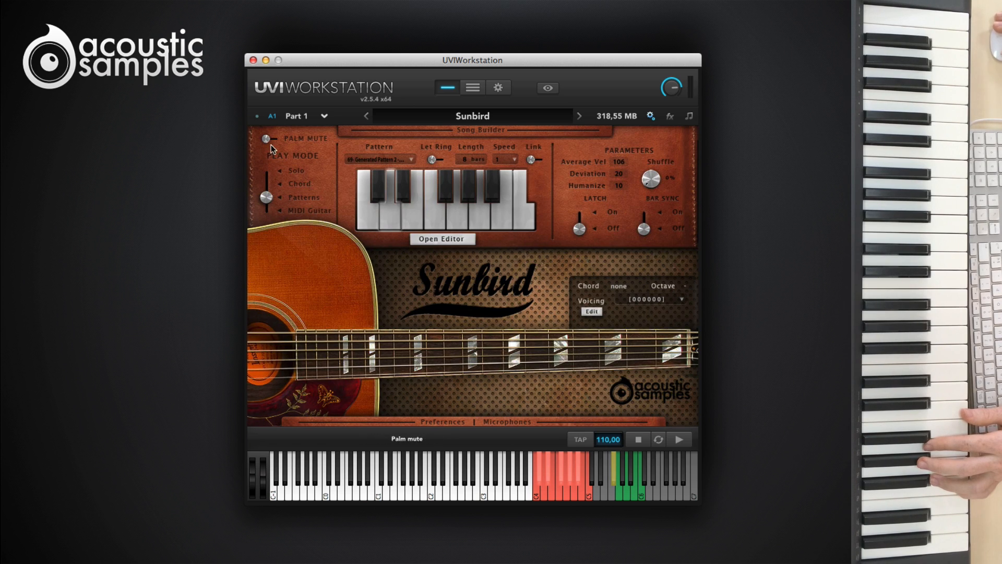
pyautogui.click(396, 161)
pyautogui.click(412, 170)
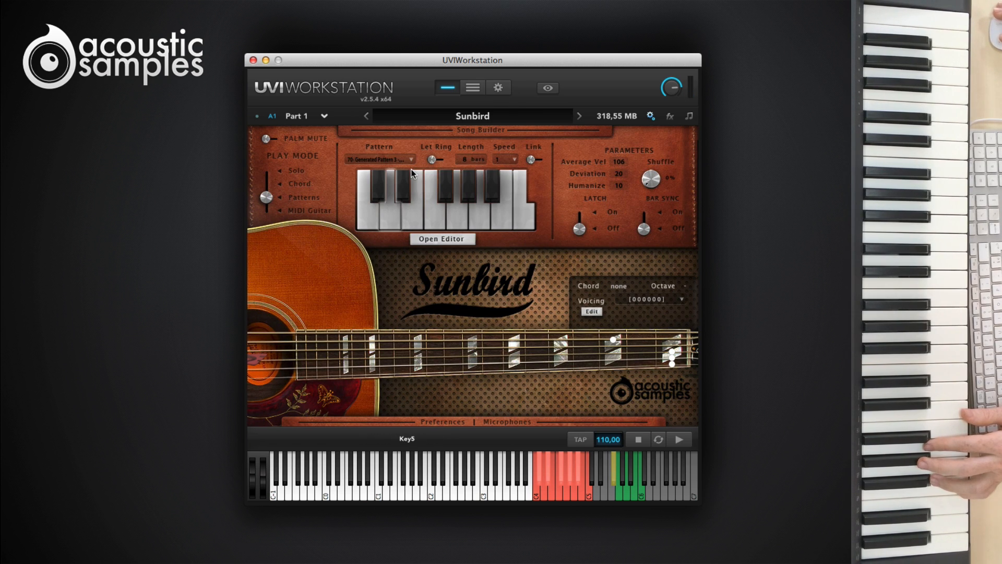